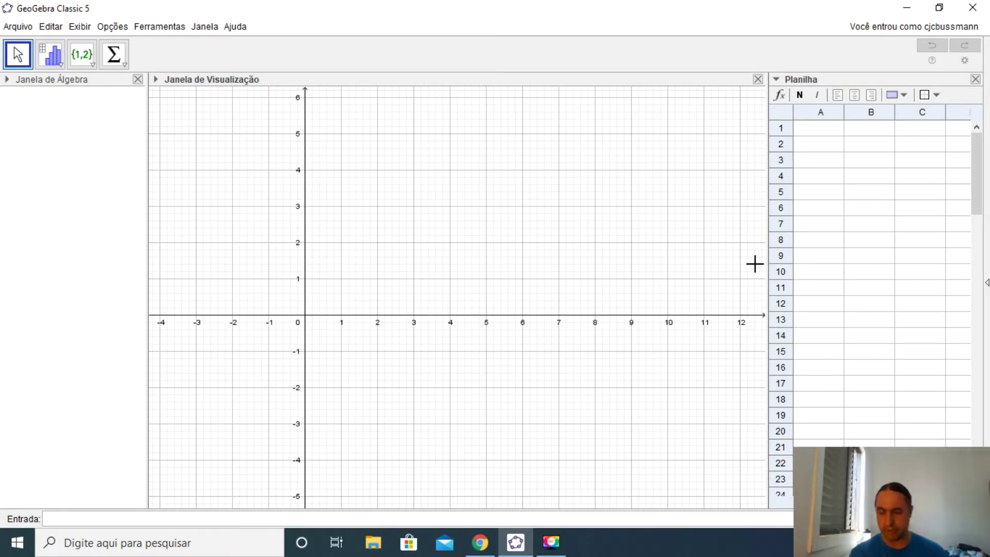
# - Enter 1 and 2 in cells A1 and A2 and extend the series down column A to 18 in A18
pyautogui.click(822, 132)
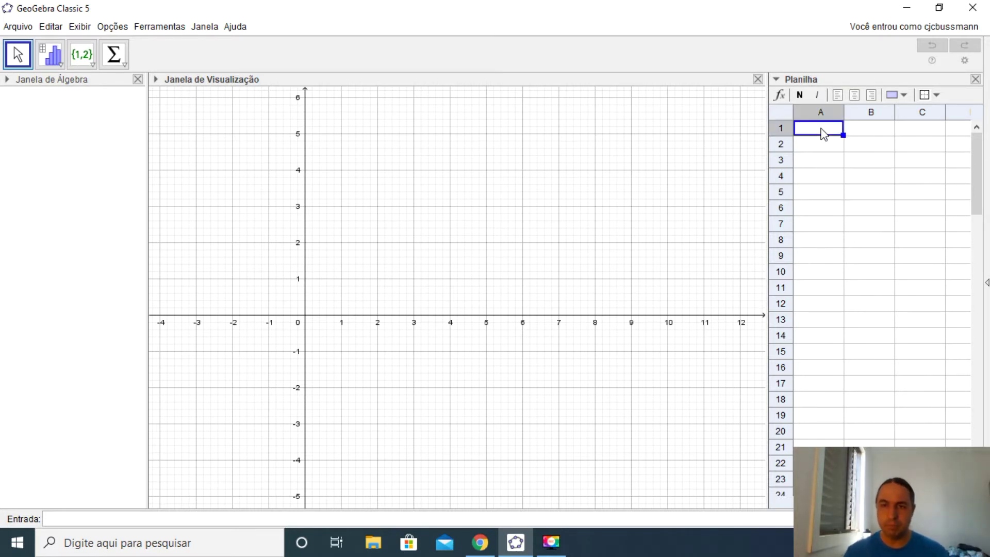
pyautogui.write('1')
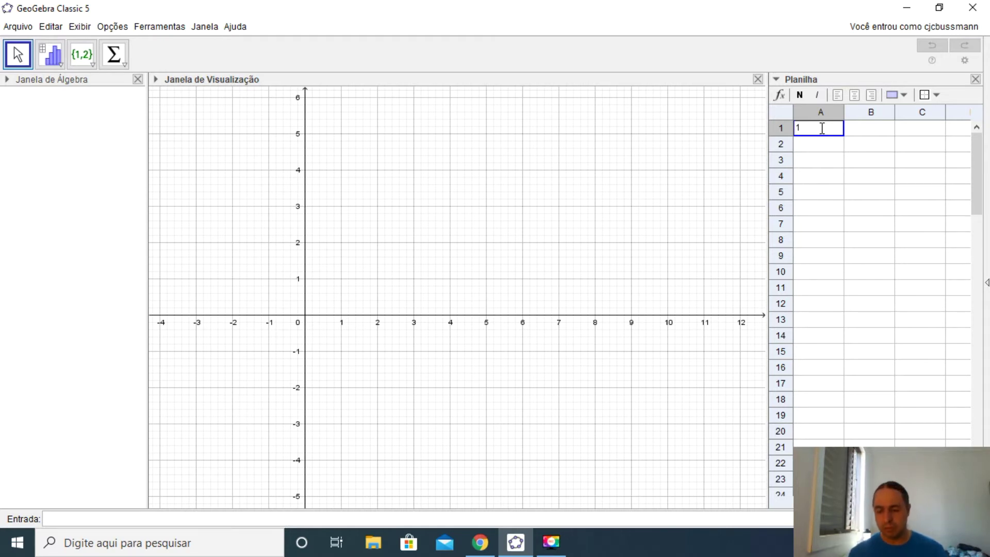
pyautogui.press('BackSpace')
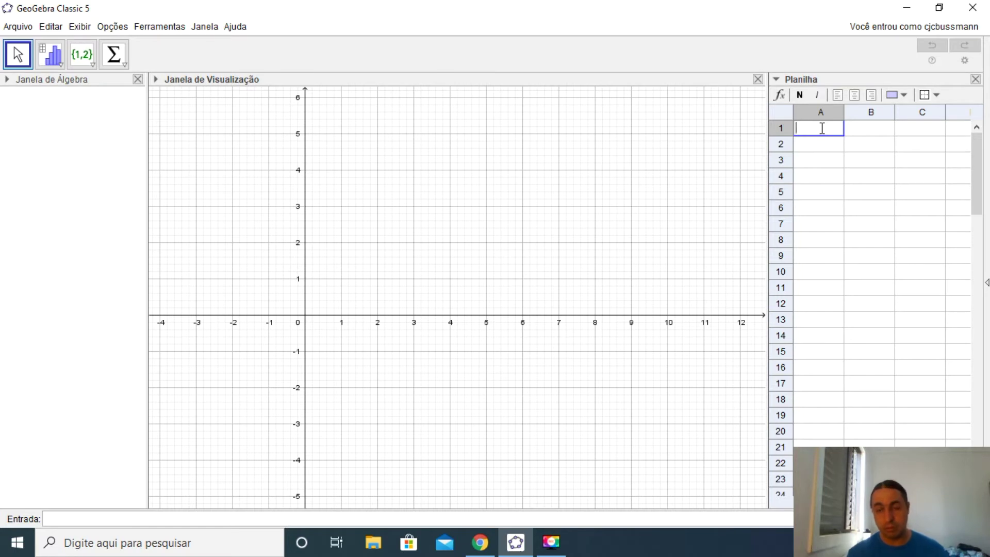
pyautogui.write('1')
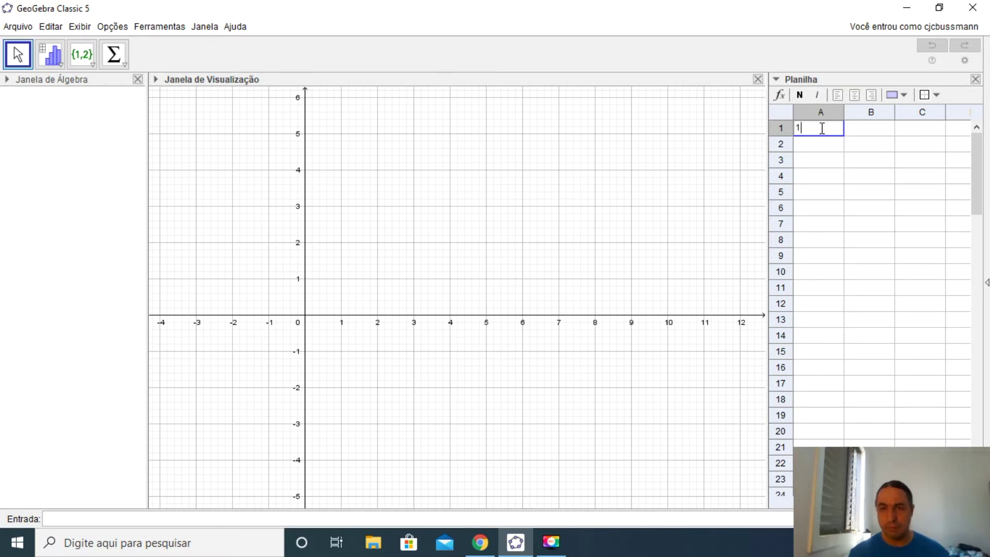
pyautogui.press('Return')
pyautogui.write('2')
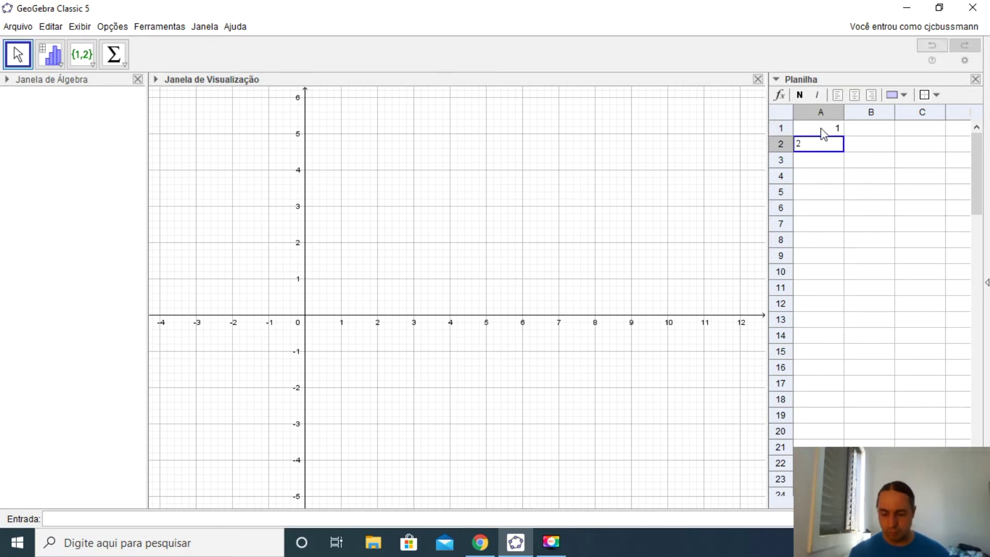
pyautogui.press('Return')
pyautogui.click(822, 130)
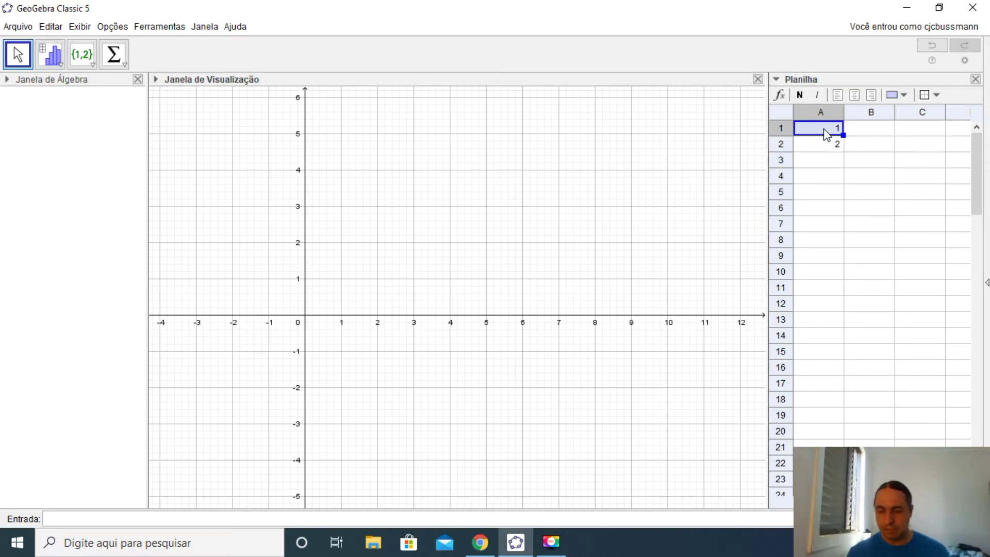
pyautogui.moveTo(824, 129)
pyautogui.mouseDown()
pyautogui.moveTo(841, 151)
pyautogui.moveTo(844, 402)
pyautogui.mouseUp()
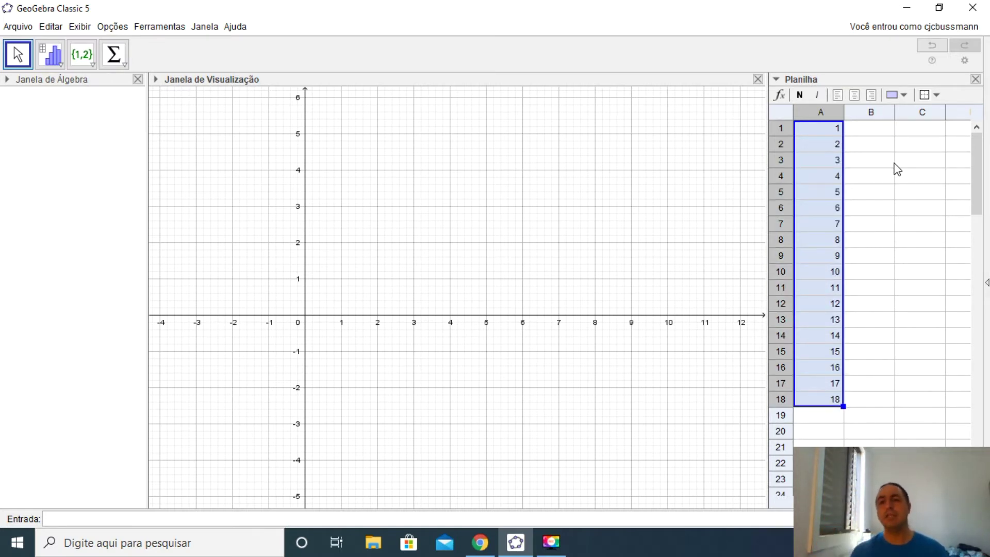
# - Enter the formula =1/(A1^2) in cell B1 and fill it down to B18
pyautogui.click(874, 135)
pyautogui.write('=')
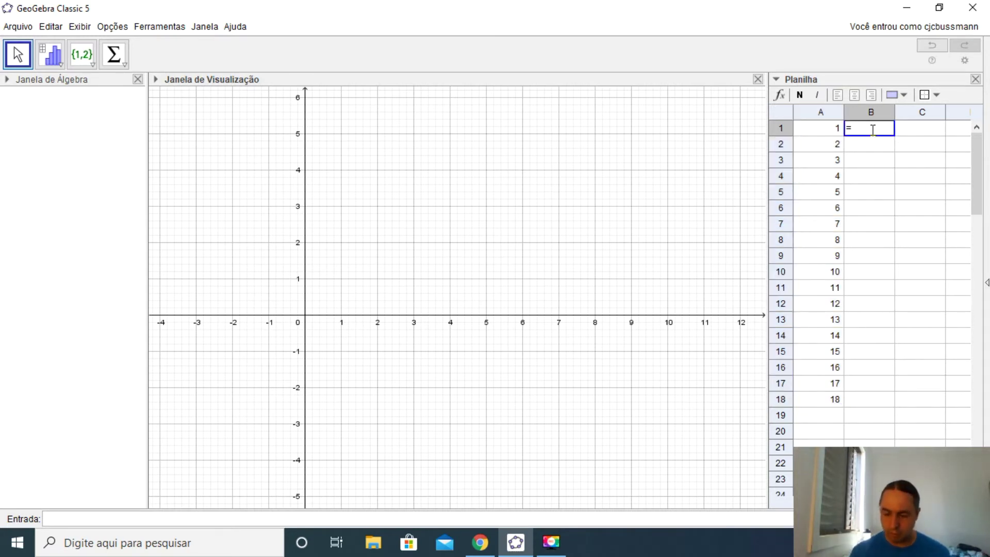
pyautogui.write('1')
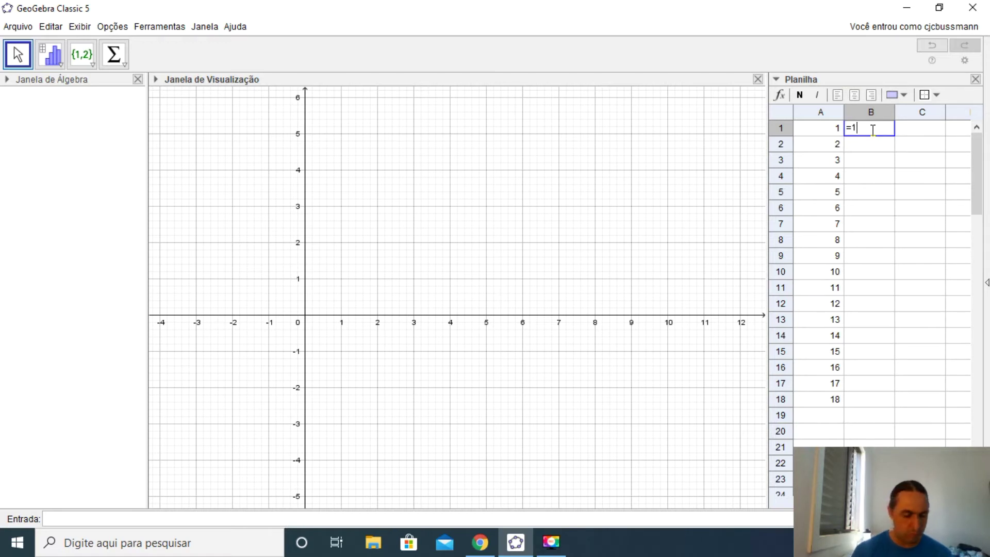
pyautogui.write('/(')
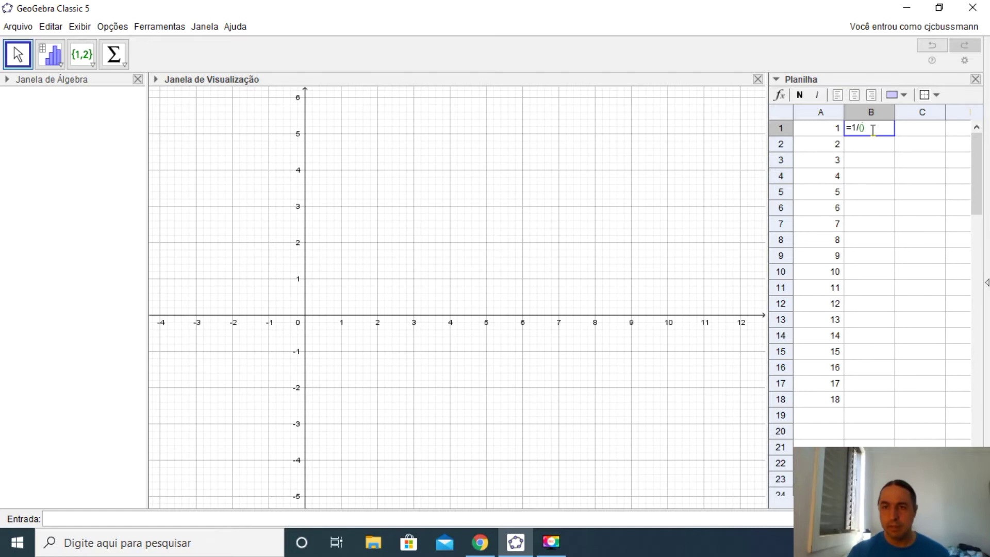
pyautogui.click(836, 133)
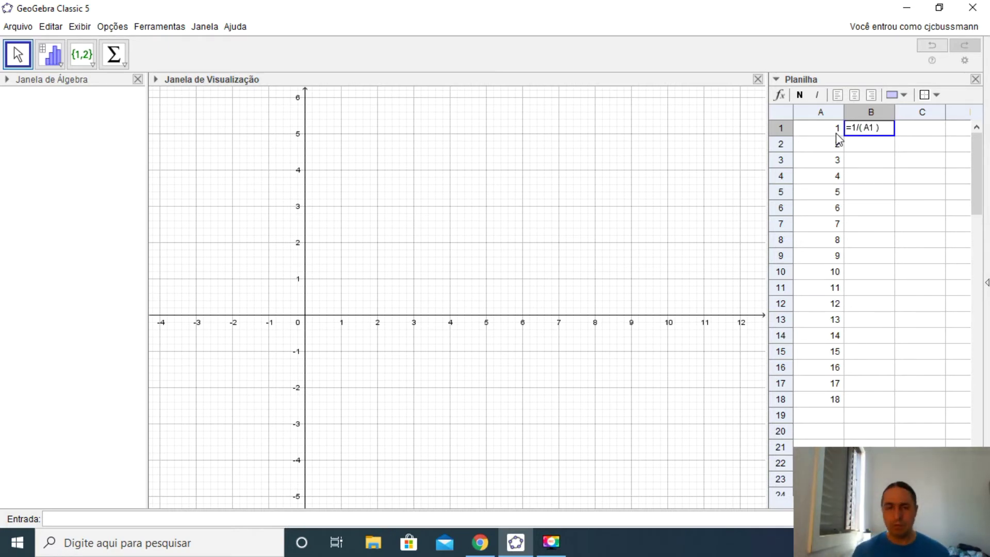
pyautogui.write('^2')
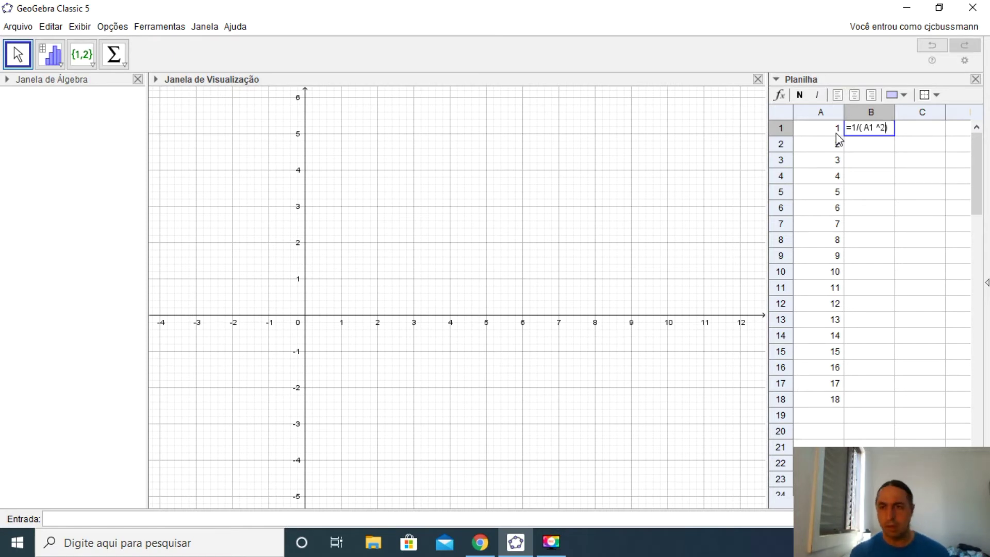
pyautogui.press('Return')
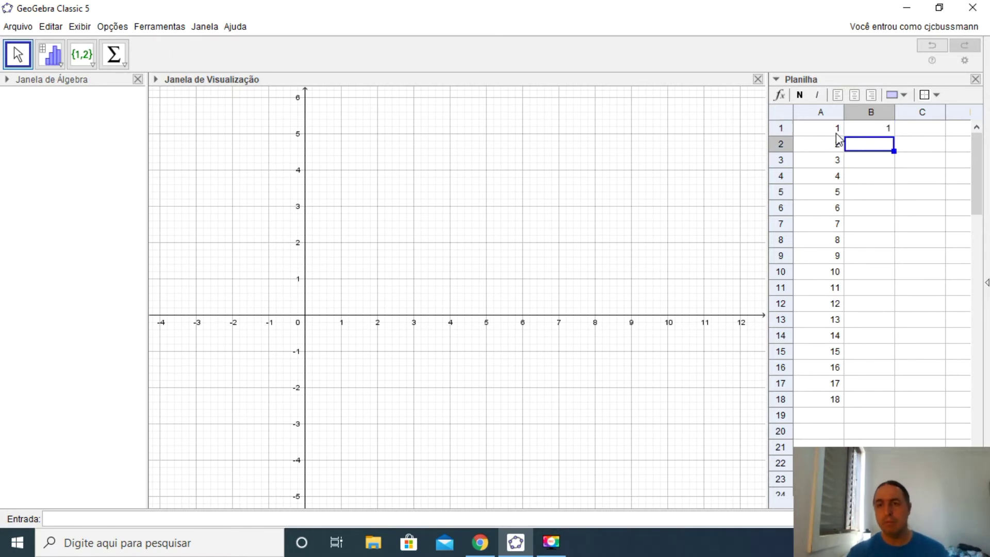
pyautogui.click(868, 131)
pyautogui.moveTo(894, 135); pyautogui.dragTo(895, 405)
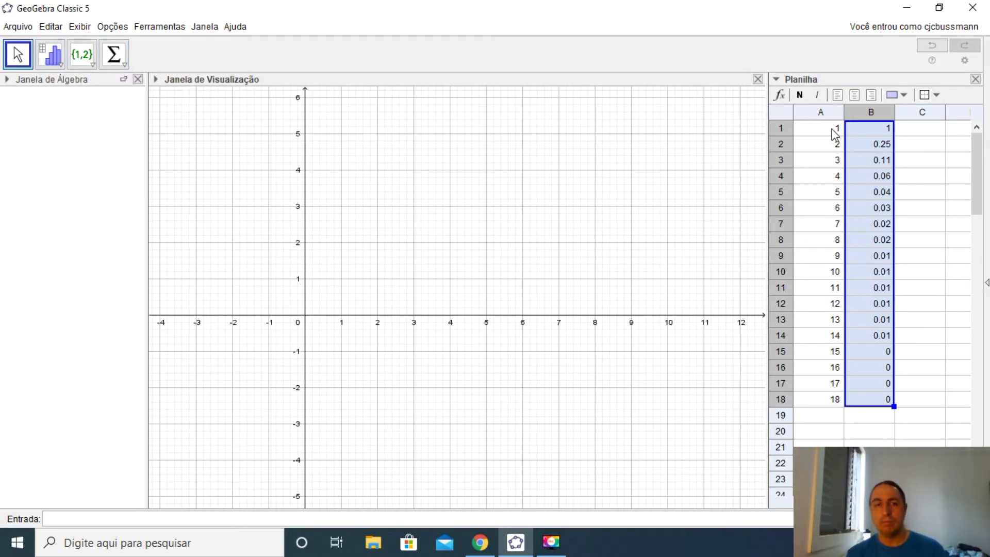
# - Select the cell range A1:B18 and start creating a list of points (Lista de Pontos) from it
pyautogui.click(93, 64)
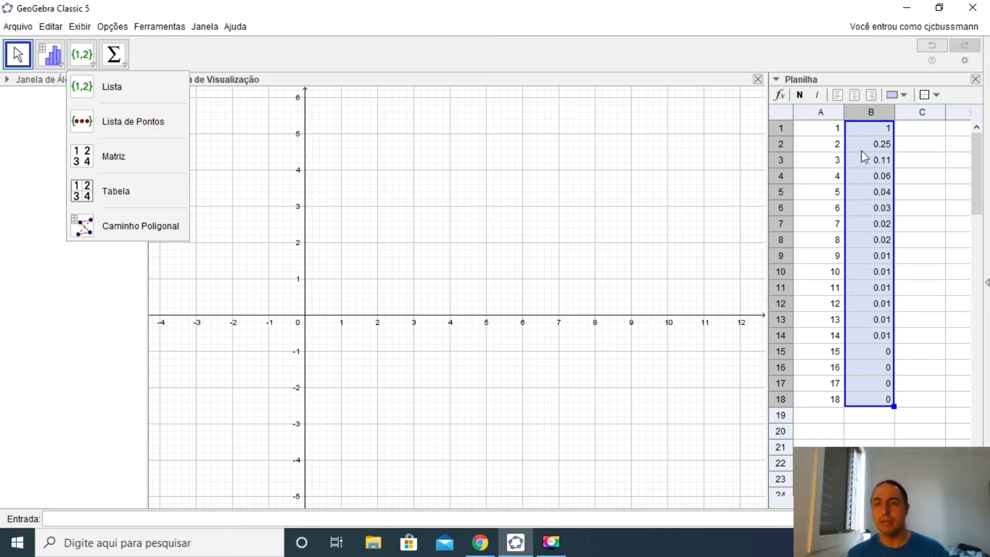
pyautogui.click(927, 160)
pyautogui.click(820, 129)
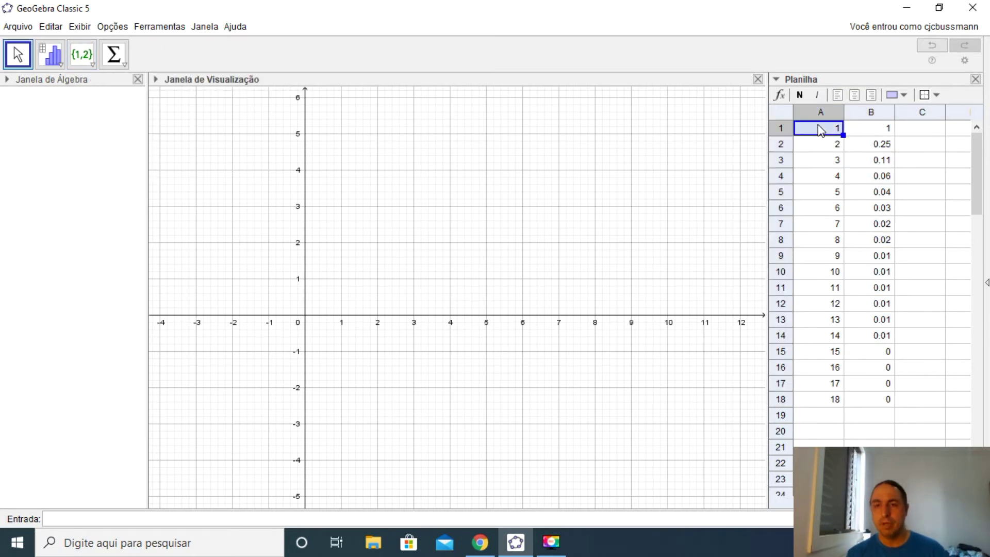
pyautogui.hotkey('shift', 'Right')
pyautogui.hotkey('shift', 'Down')
pyautogui.hotkey('shift', 'Down')
pyautogui.hotkey('shift', 'Down')
pyautogui.hotkey('shift', 'Down')
pyautogui.hotkey('shift', 'Down')
pyautogui.hotkey('shift', 'Down')
pyautogui.hotkey('shift', 'Down')
pyautogui.hotkey('shift', 'Down')
pyautogui.hotkey('shift', 'Down')
pyautogui.hotkey('shift', 'Down')
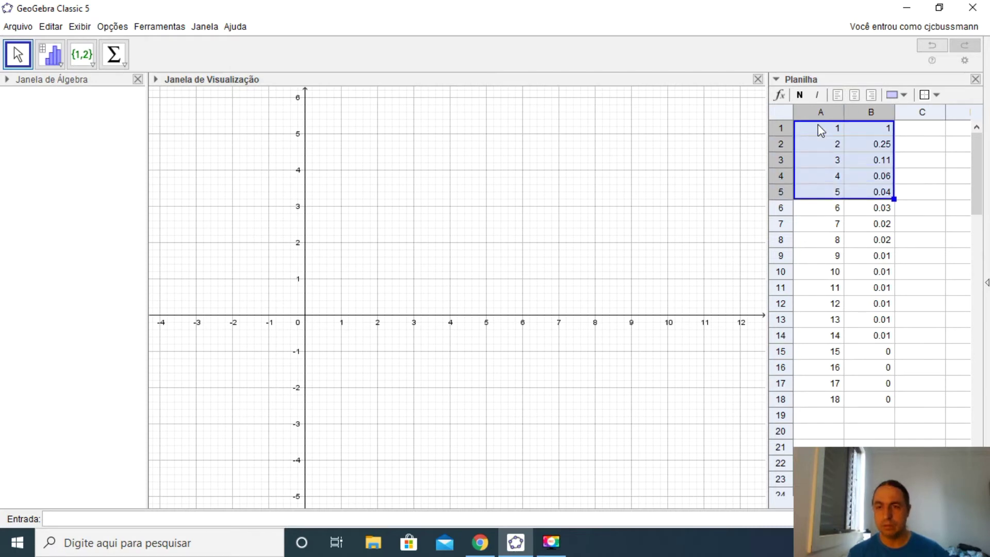
pyautogui.hotkey('shift', 'Down')
pyautogui.hotkey('shift', 'Down')
pyautogui.hotkey('shift', 'Down')
pyautogui.hotkey('shift', 'Down')
pyautogui.hotkey('shift', 'Down')
pyautogui.hotkey('shift', 'Down')
pyautogui.hotkey('shift', 'Down')
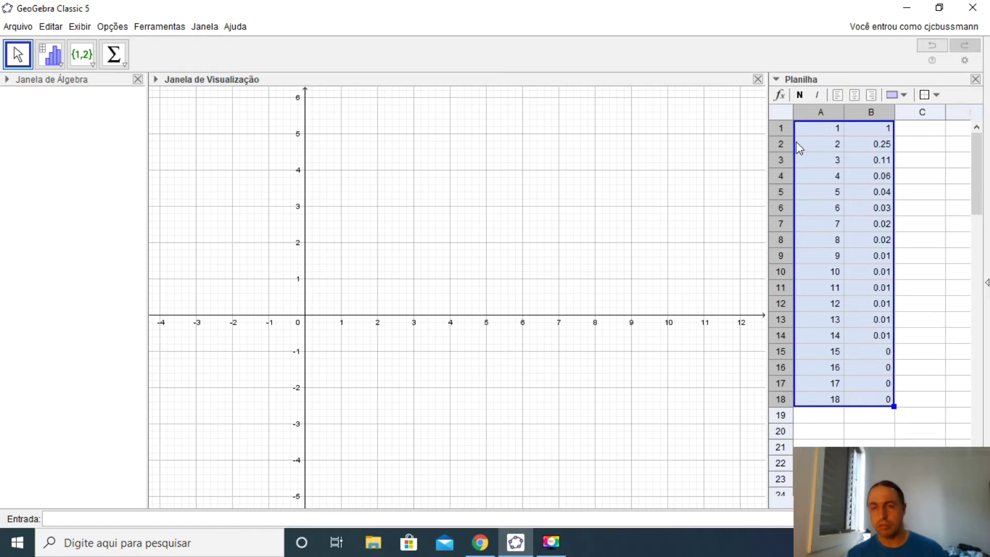
pyautogui.click(88, 62)
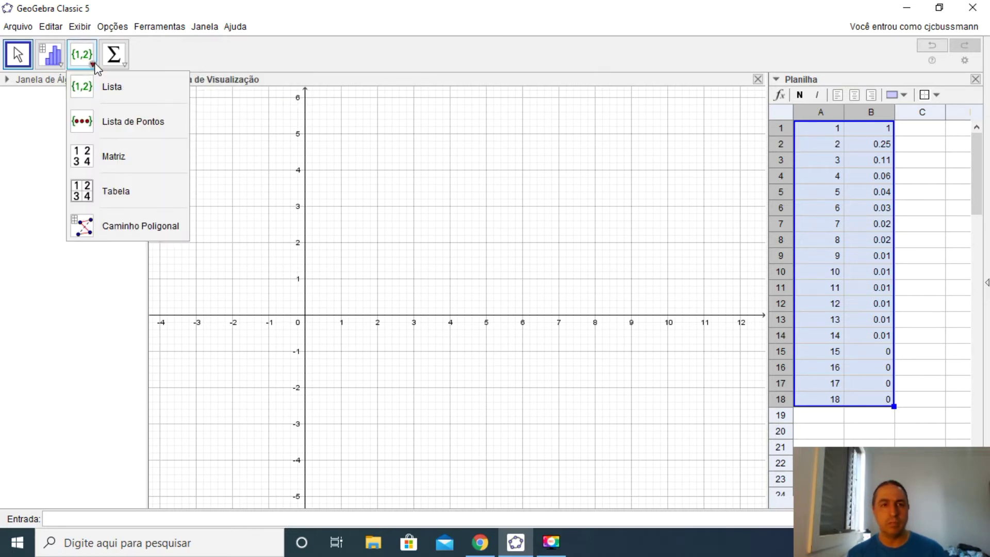
pyautogui.click(103, 121)
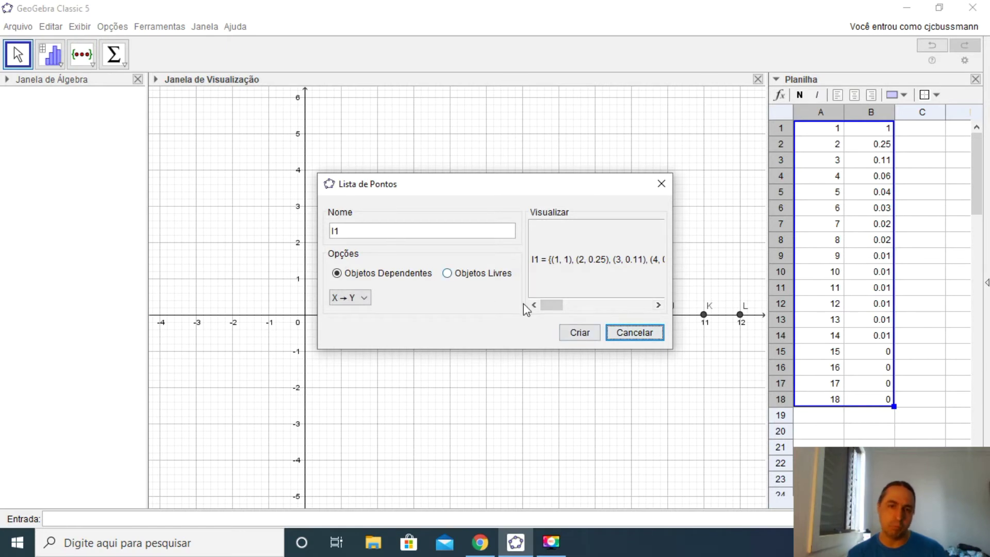
# - Name the list of points Seq, create it and take a closer look at the plotted points
pyautogui.click(370, 232)
pyautogui.press('BackSpace')
pyautogui.press('BackSpace')
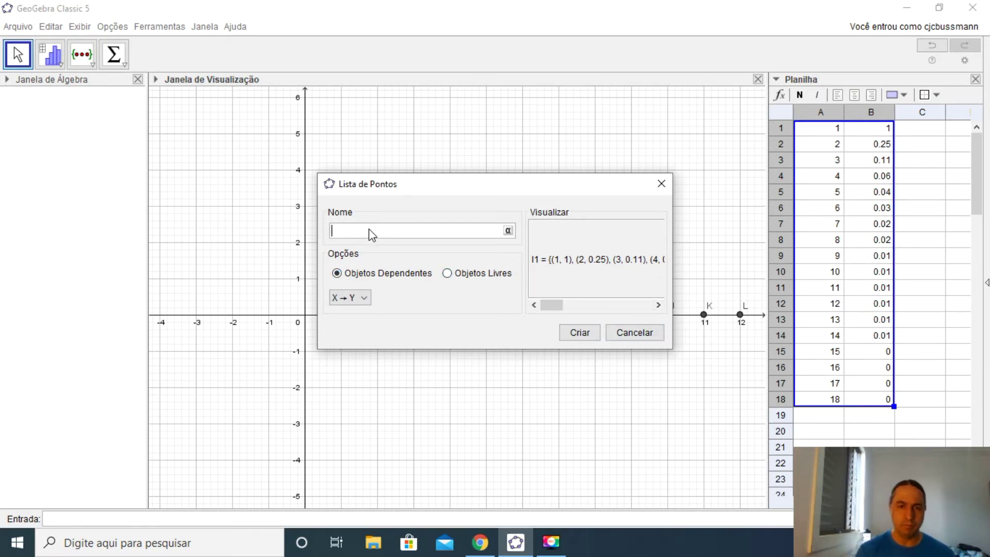
pyautogui.write('Seq')
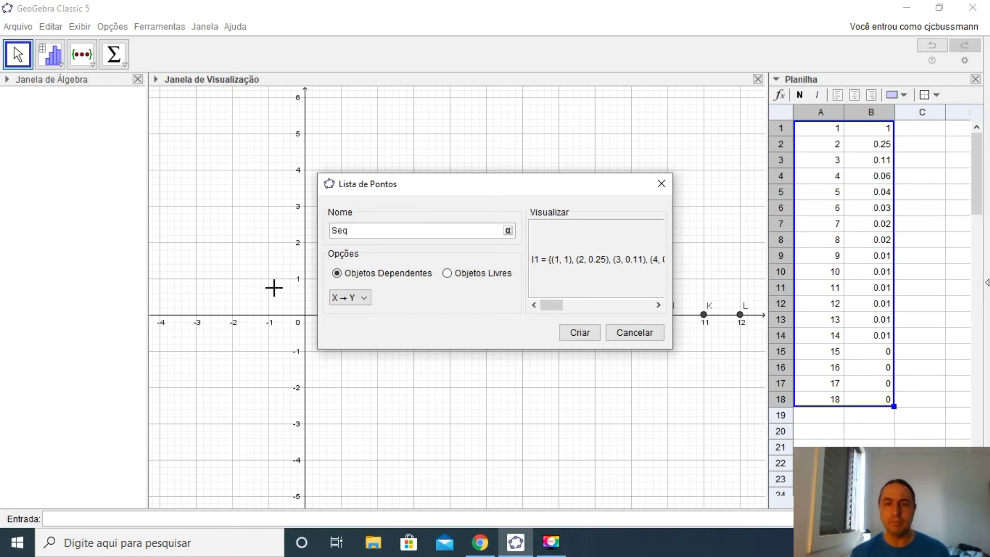
pyautogui.click(585, 334)
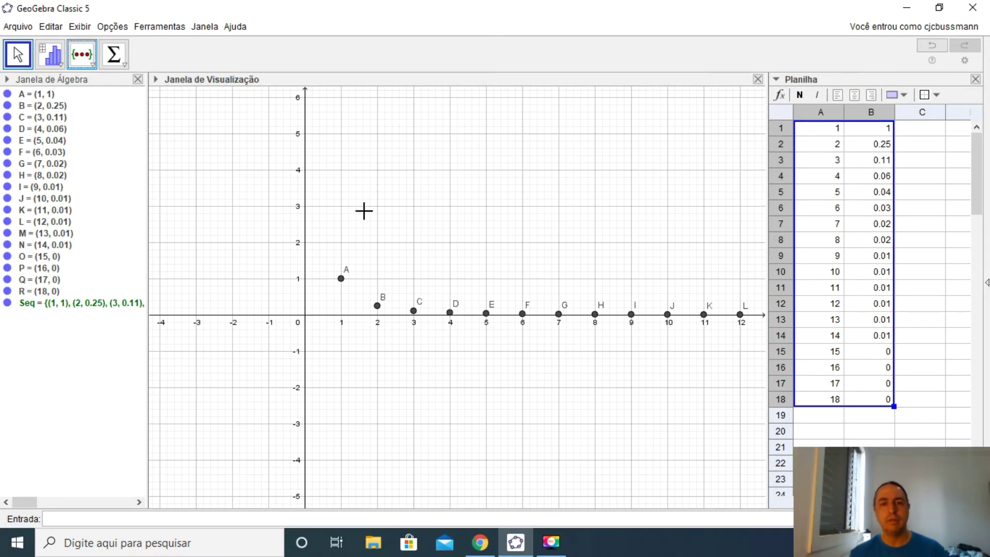
pyautogui.scroll(6, 463, 387)
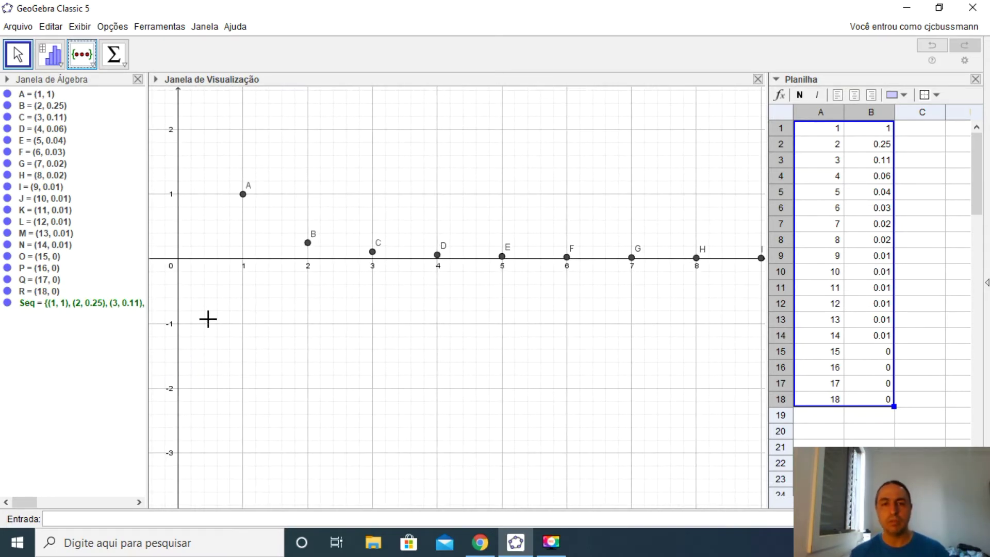
pyautogui.scroll(1, 208, 319)
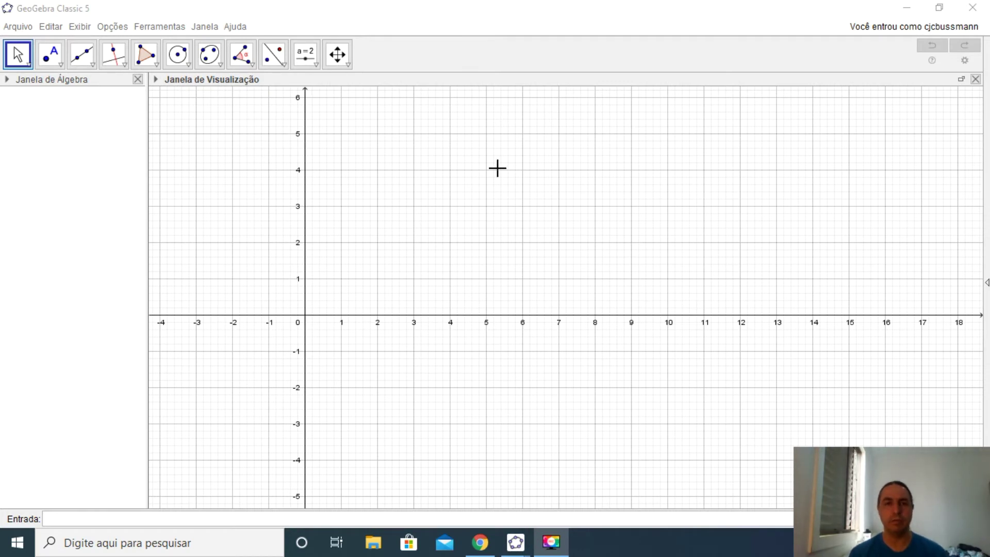
# - Create an integer slider n from 1 to 30 with increment 1 in the upper right of the graph area
pyautogui.click(316, 67)
pyautogui.click(320, 84)
pyautogui.click(842, 128)
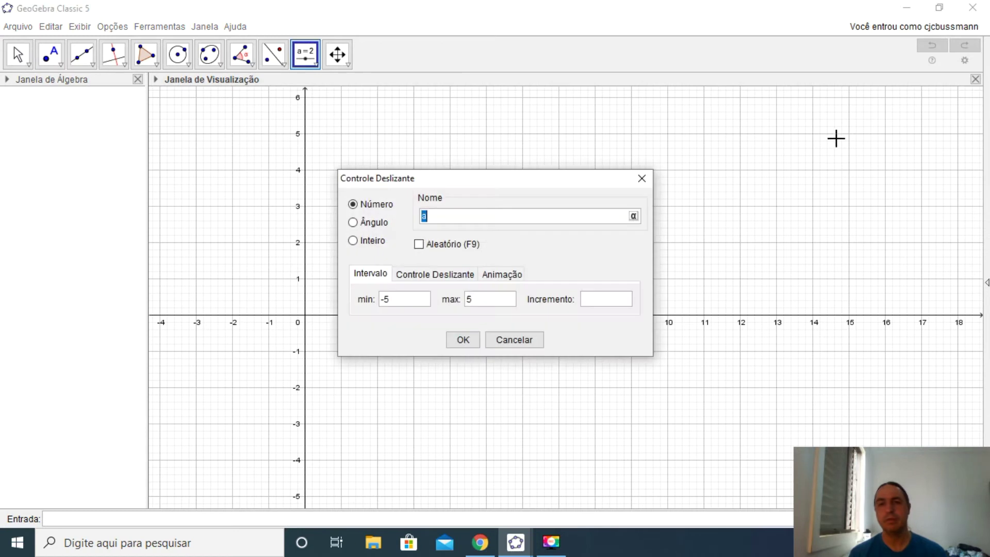
pyautogui.click(364, 242)
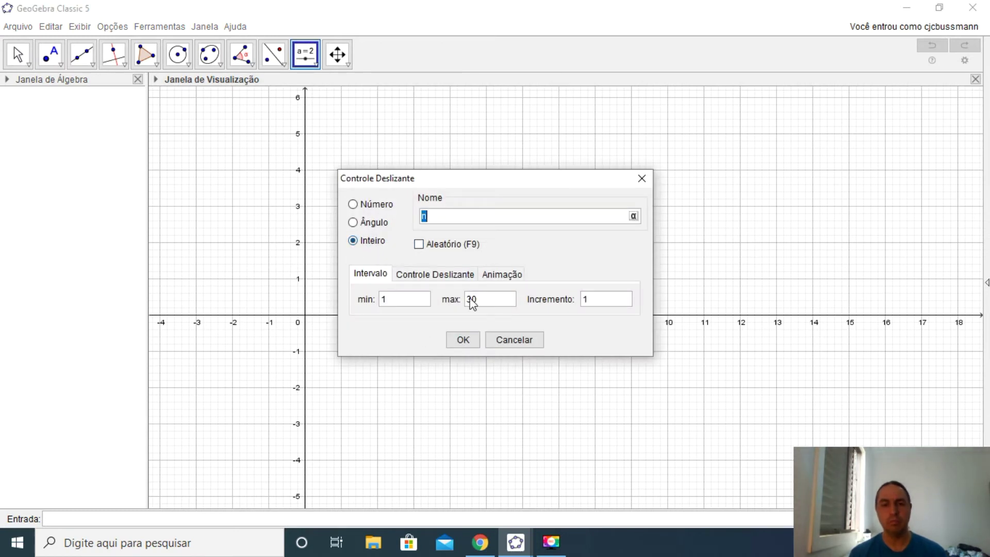
pyautogui.click(470, 340)
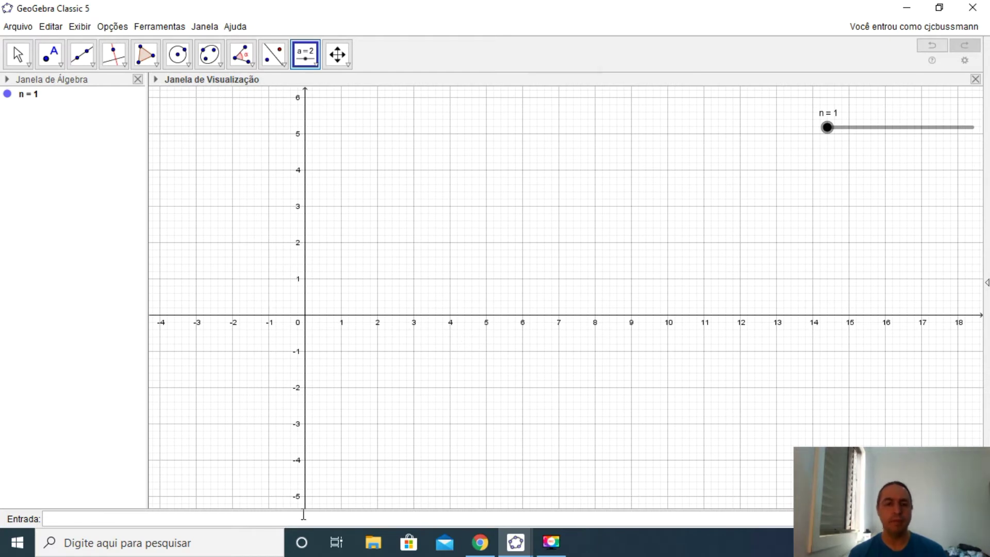
# - Define the list A = Sequência(i, i, 1, n) and vary slider n to test it, returning it to 1
pyautogui.click(156, 519)
pyautogui.write('A = Seq')
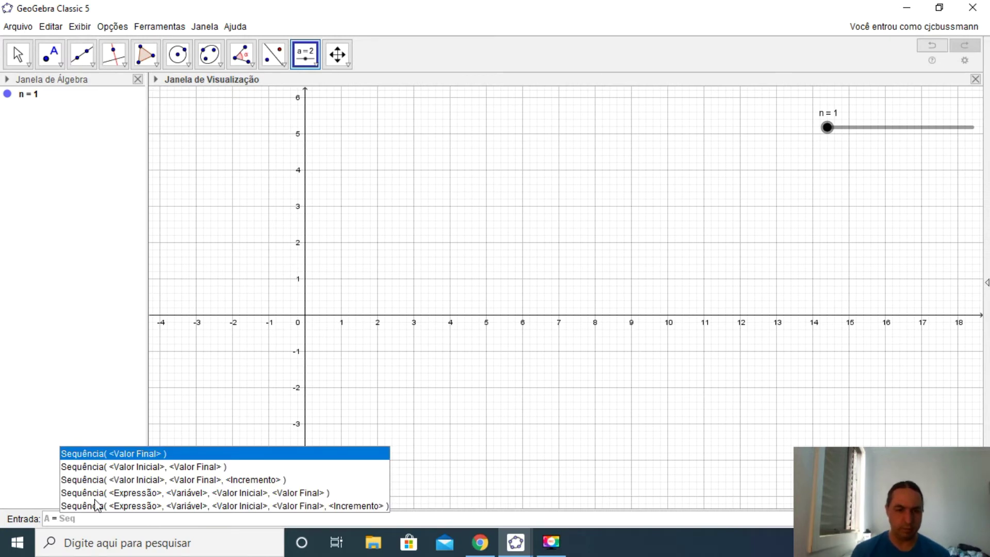
pyautogui.click(125, 492)
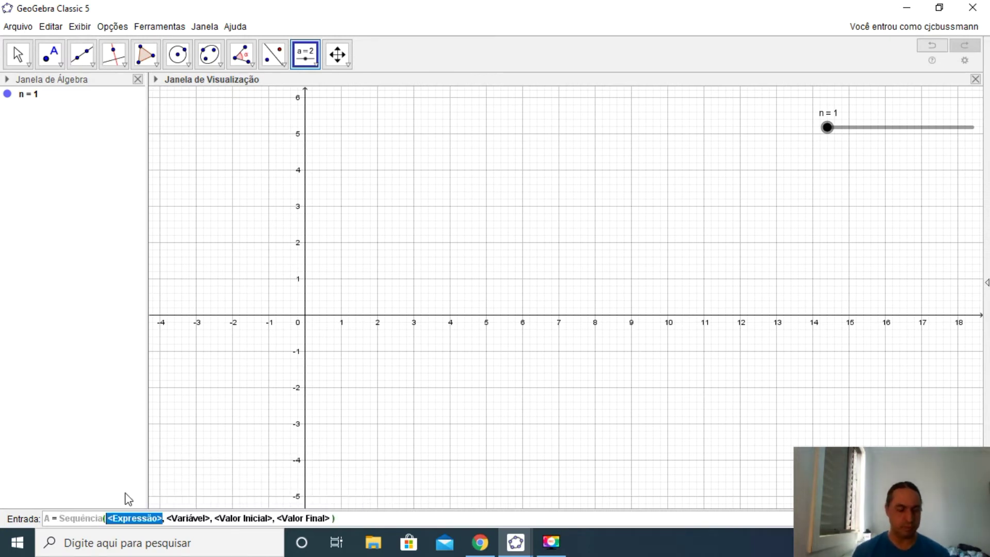
pyautogui.write('i')
pyautogui.press('Tab')
pyautogui.write('i')
pyautogui.press('Tab')
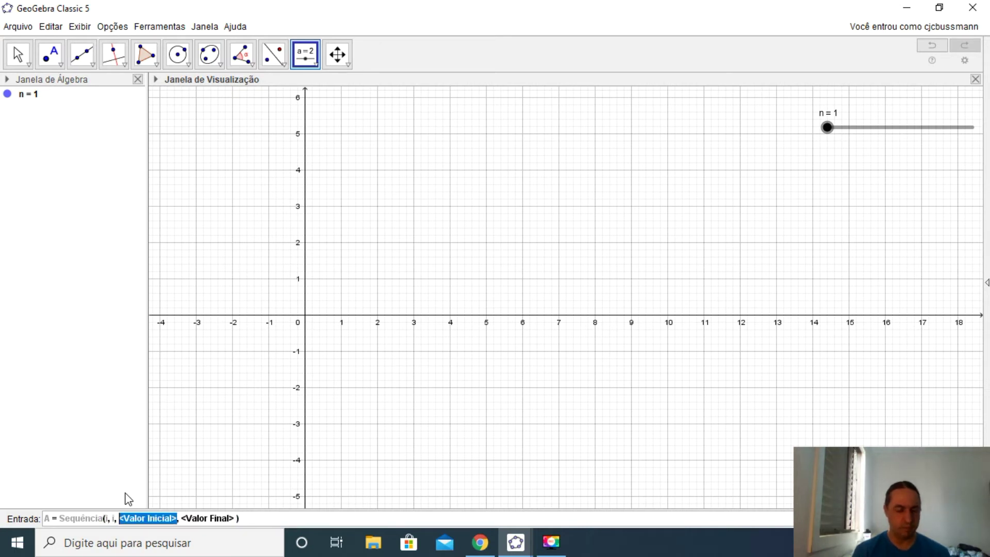
pyautogui.write('1')
pyautogui.press('Tab')
pyautogui.write('n')
pyautogui.press('Return')
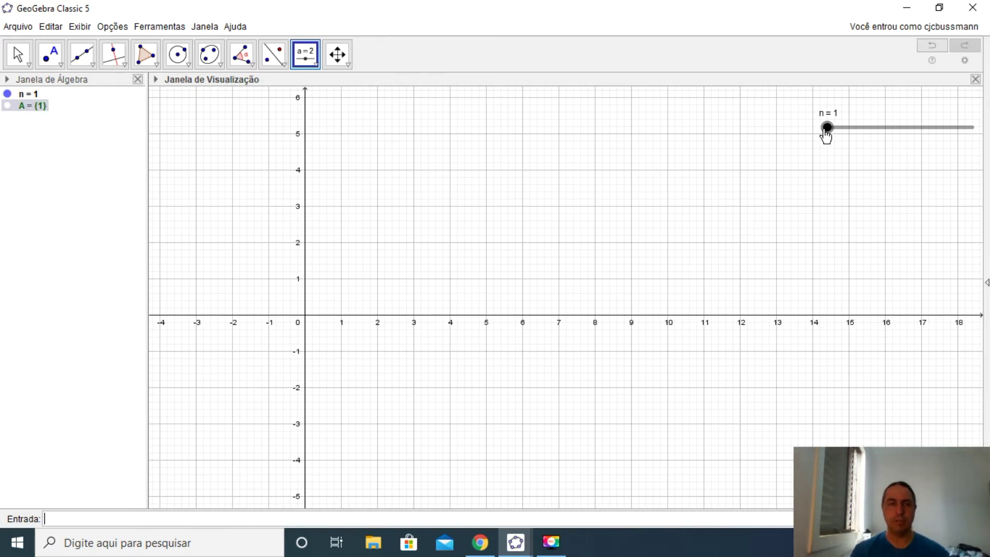
pyautogui.moveTo(826, 131); pyautogui.dragTo(800, 140)
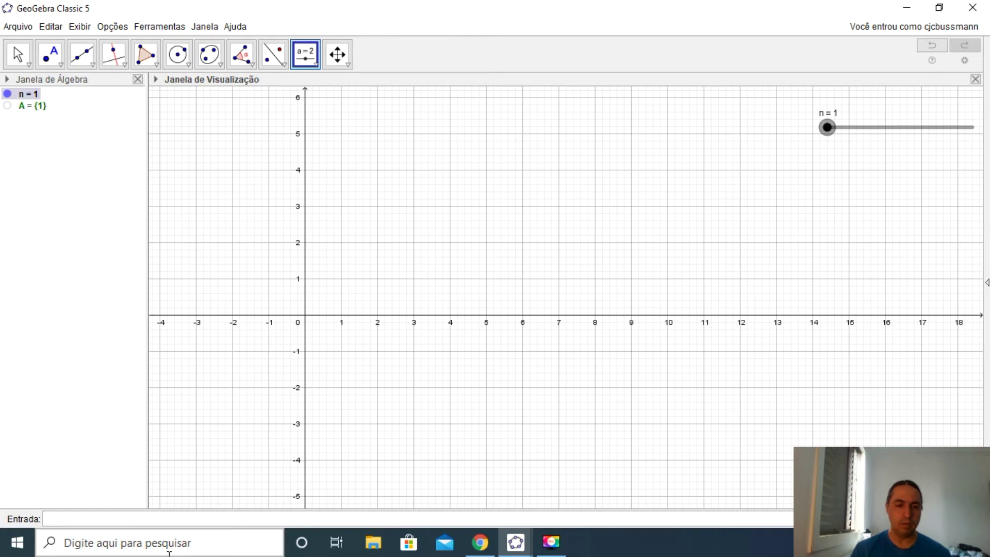
# - Begin defining the list x_n with the four-argument Sequência command, entering (A, (2*A)/(A+1)) as the expression
pyautogui.write('x')
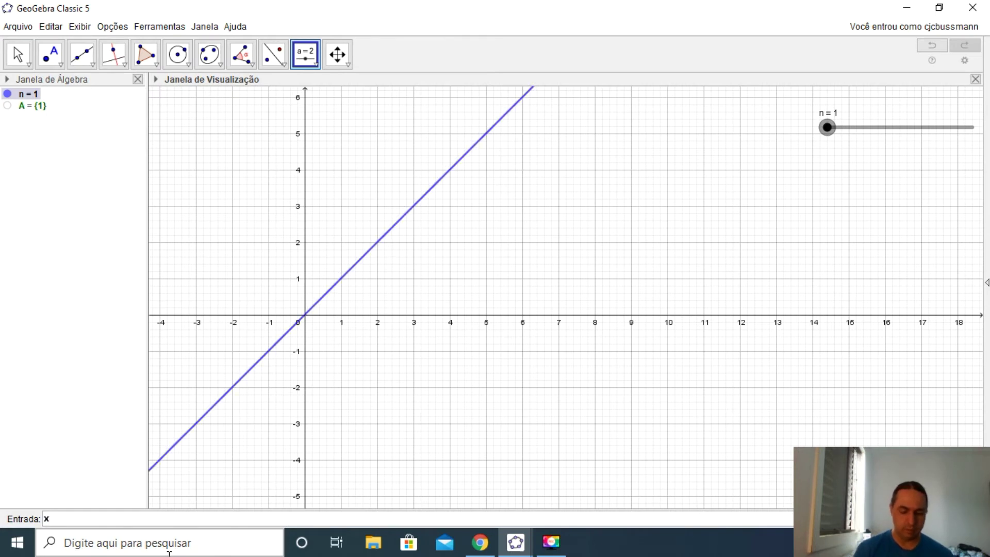
pyautogui.write('_n = Se')
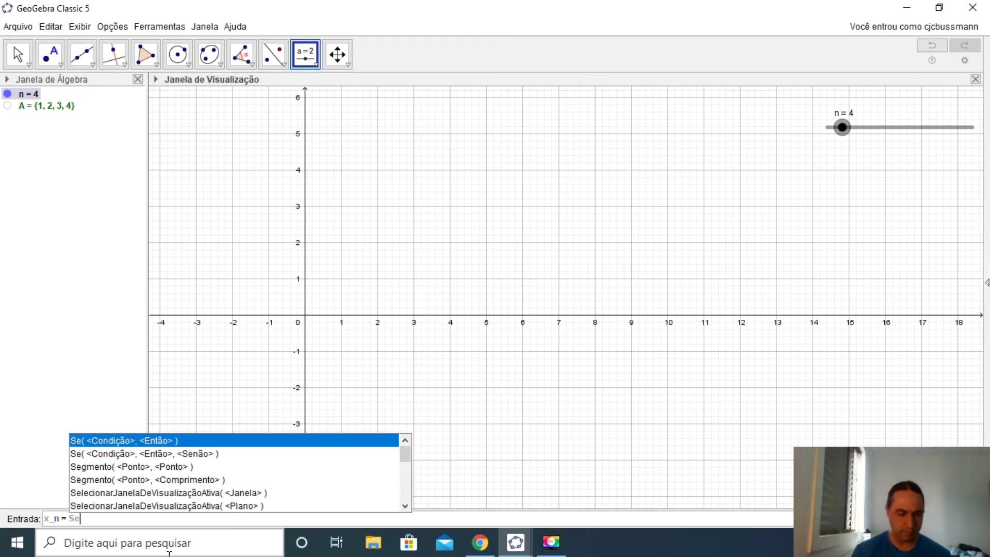
pyautogui.write('q')
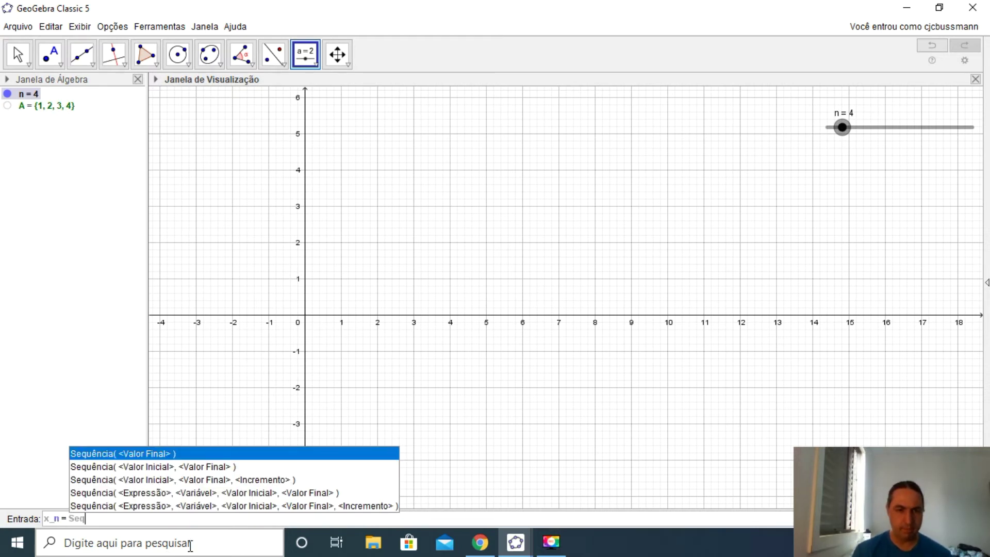
pyautogui.click(162, 491)
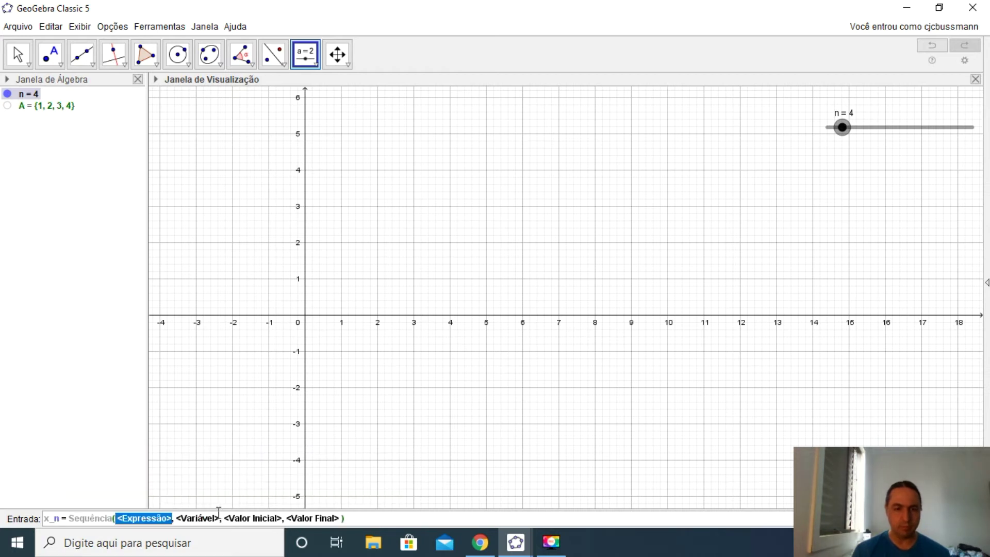
pyautogui.write('(')
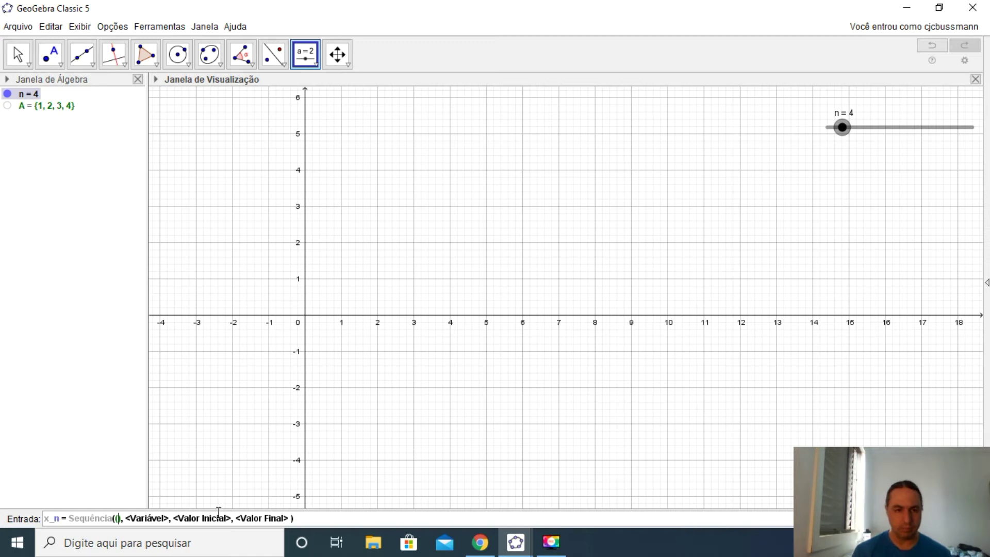
pyautogui.write('A')
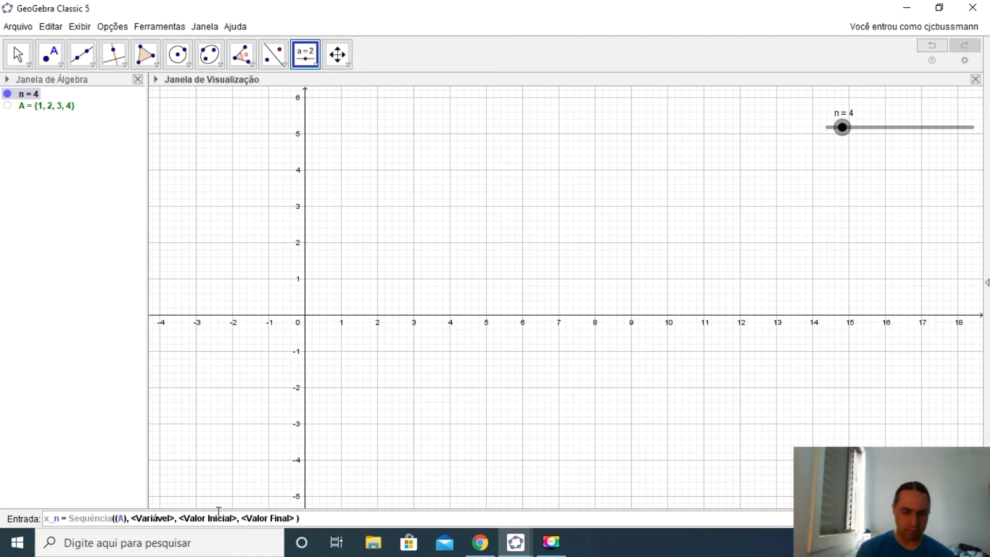
pyautogui.write(',')
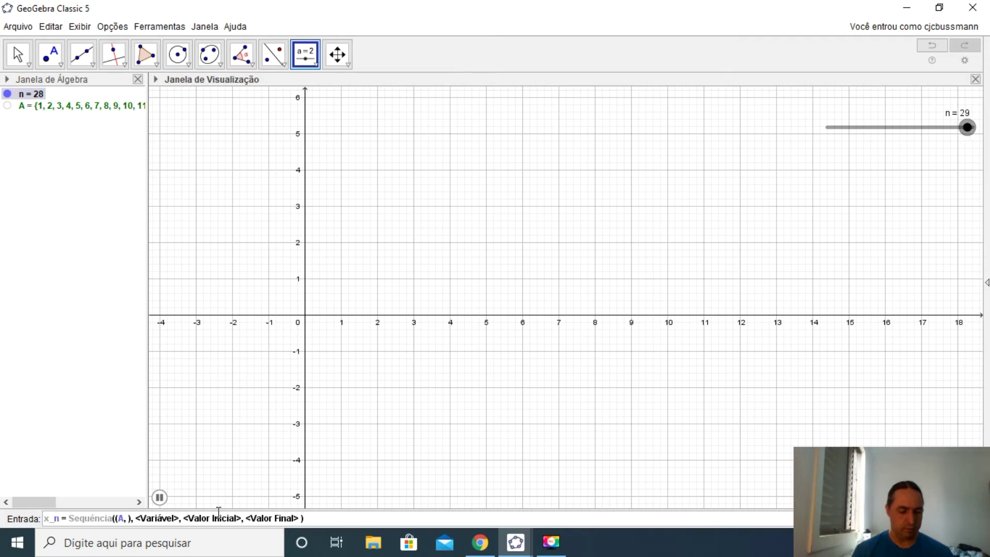
pyautogui.write('(2')
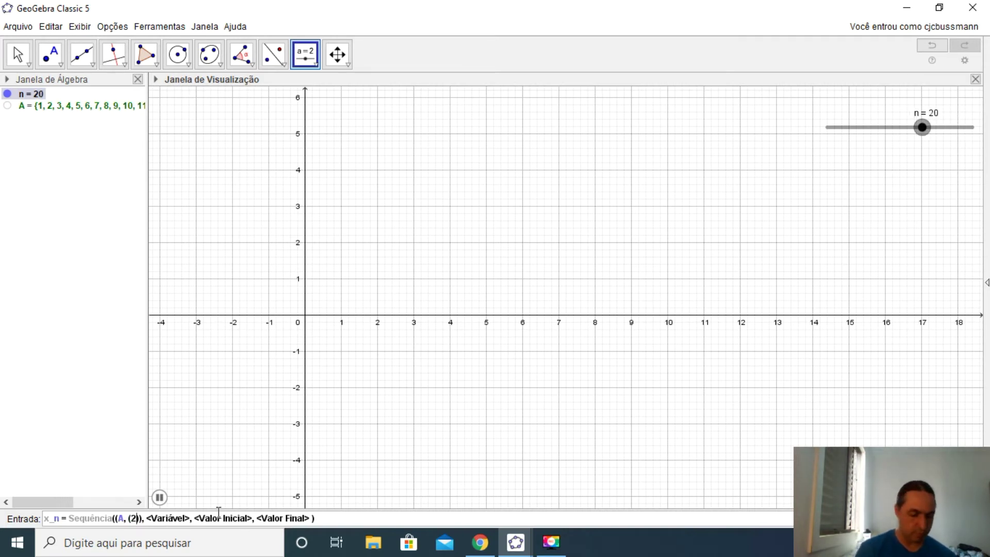
pyautogui.write('*')
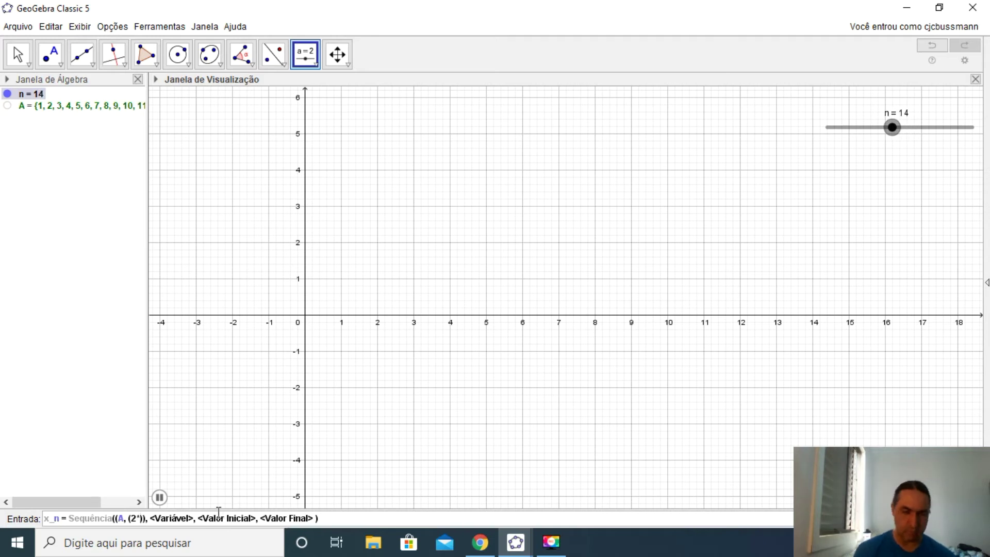
pyautogui.write('A)')
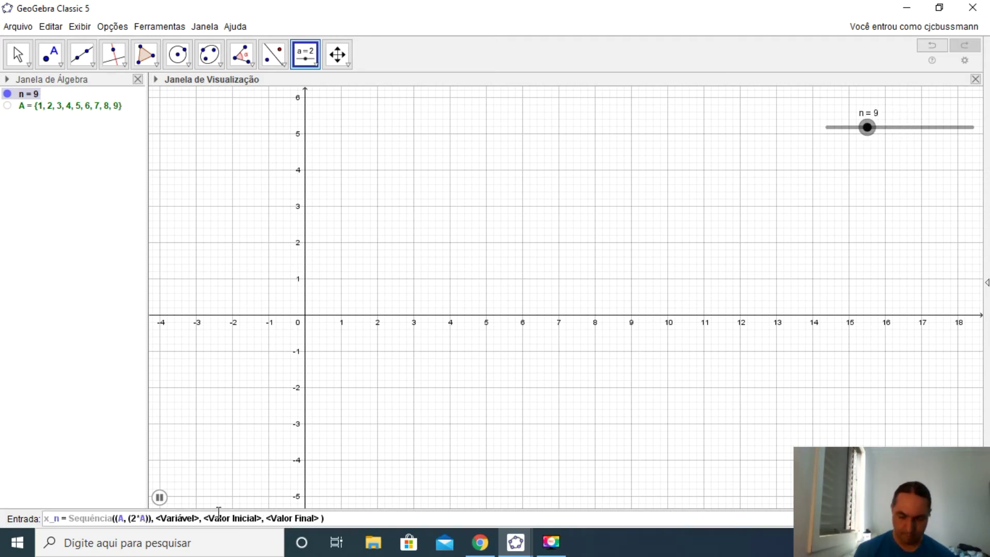
pyautogui.write('/(A')
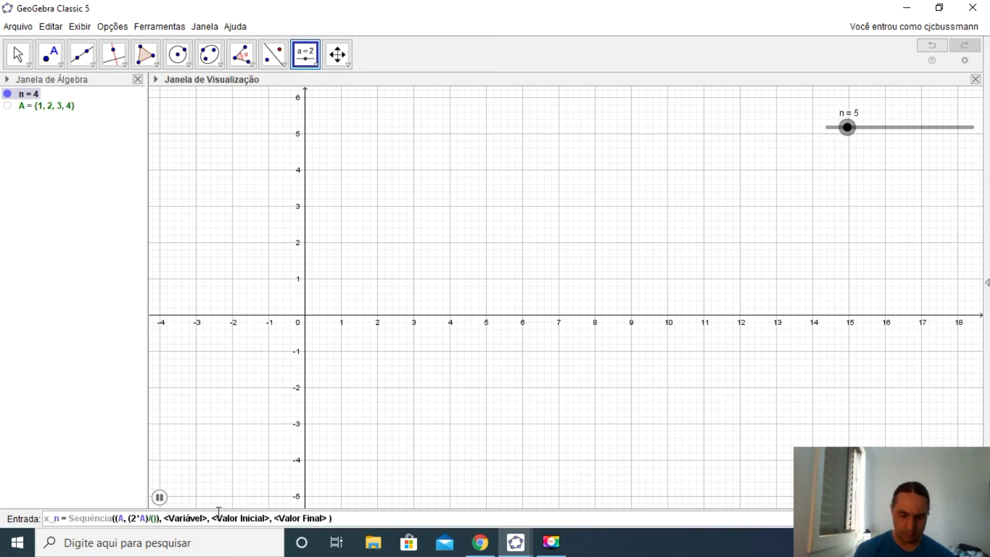
pyautogui.write('+1')
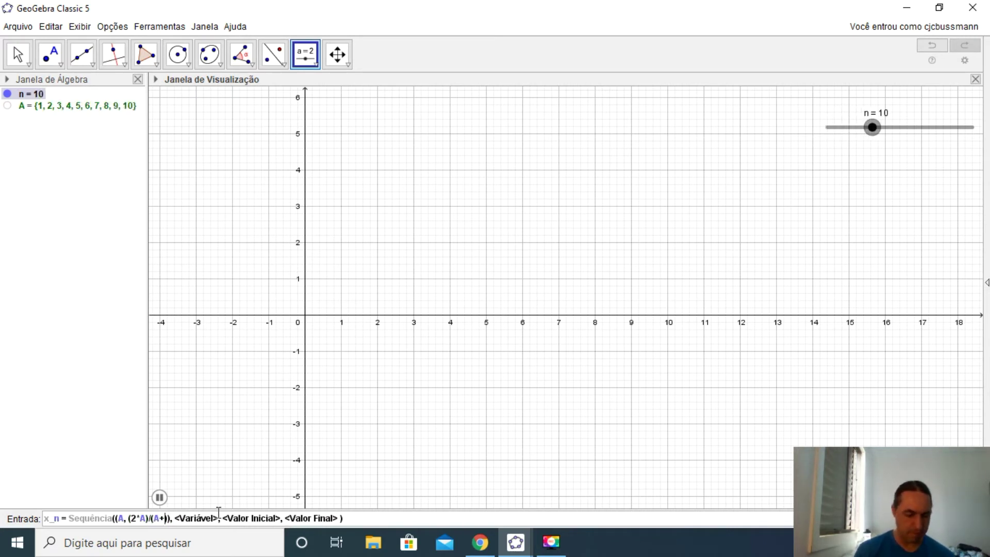
# - Complete the x_n sequence with variable A, initial value 1 and final value n, and create the list
pyautogui.press('Tab')
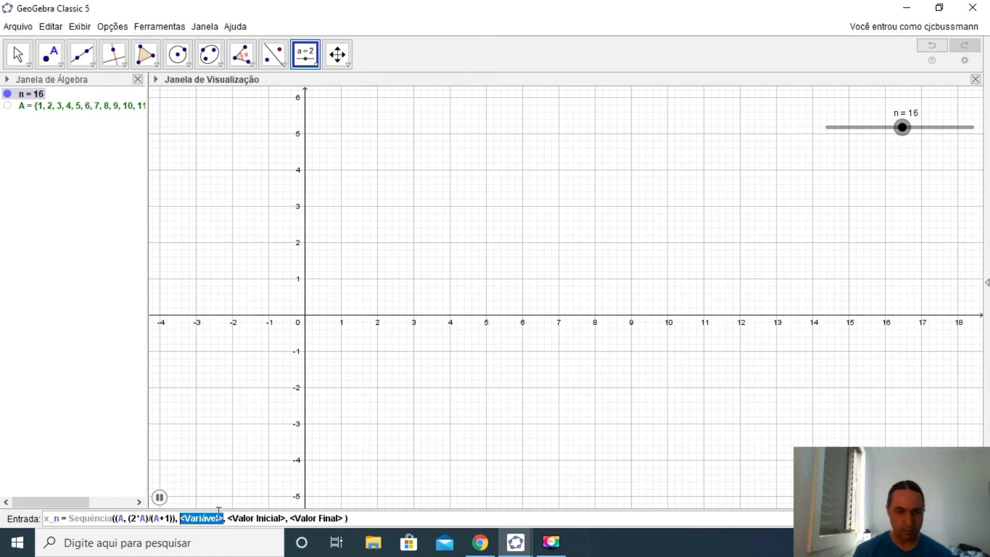
pyautogui.write('A')
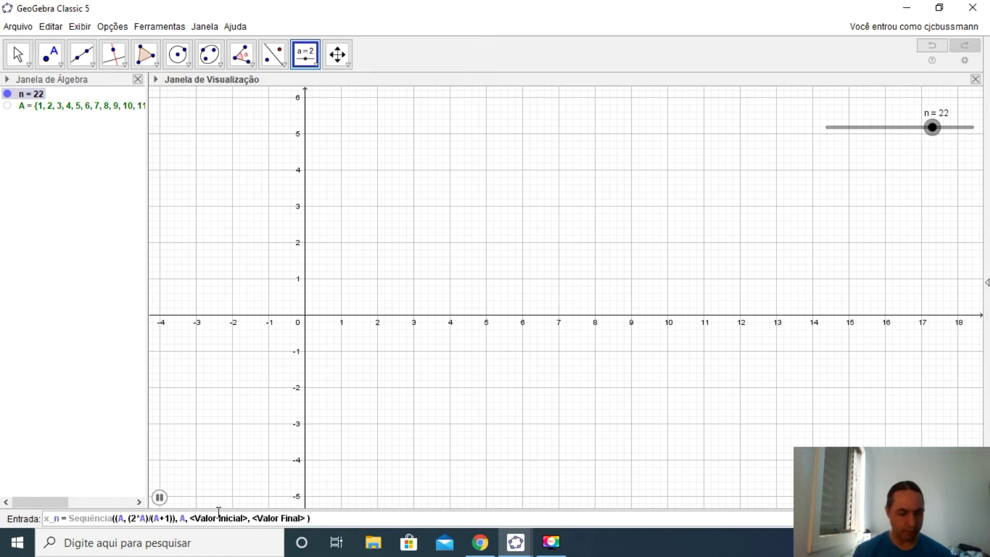
pyautogui.press('Tab')
pyautogui.write('1')
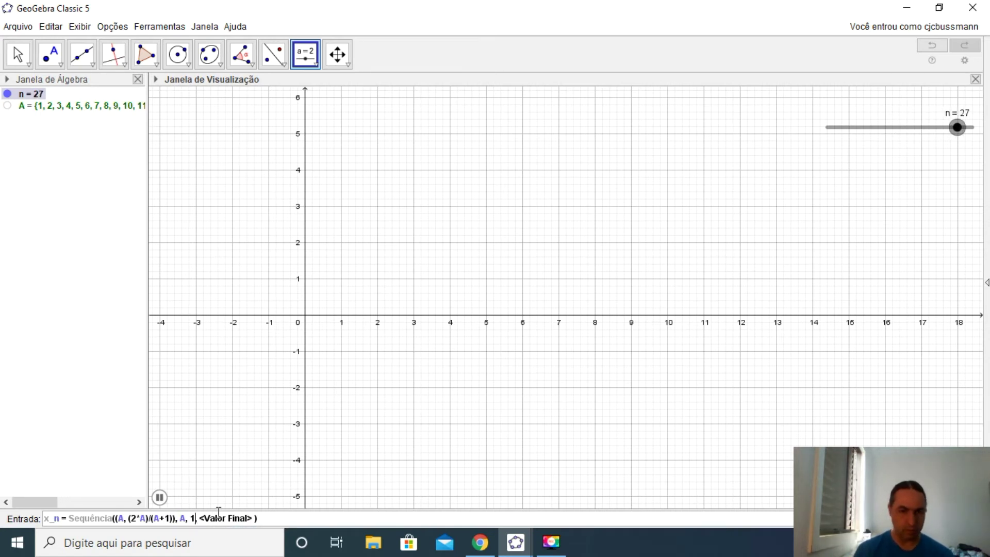
pyautogui.press('Tab')
pyautogui.write('n')
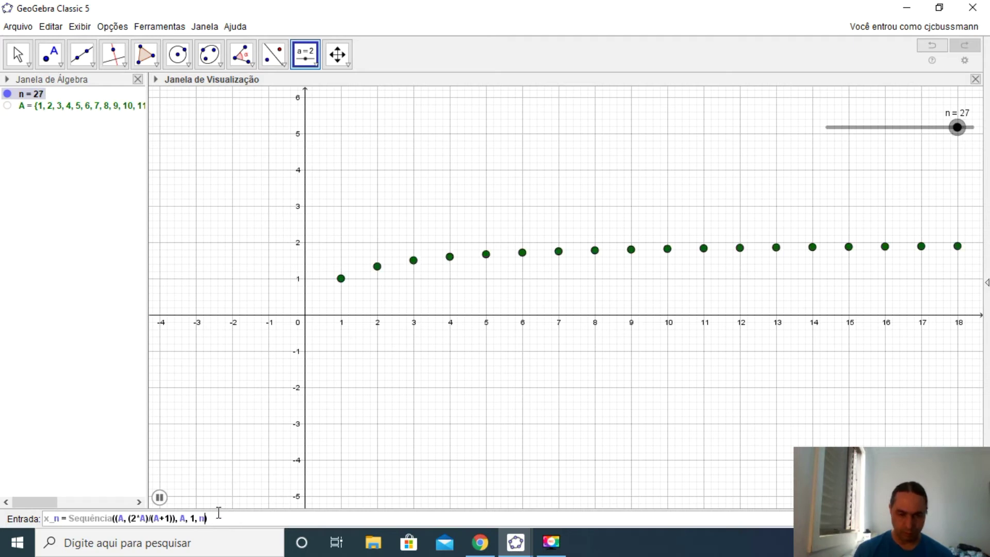
pyautogui.press('Return')
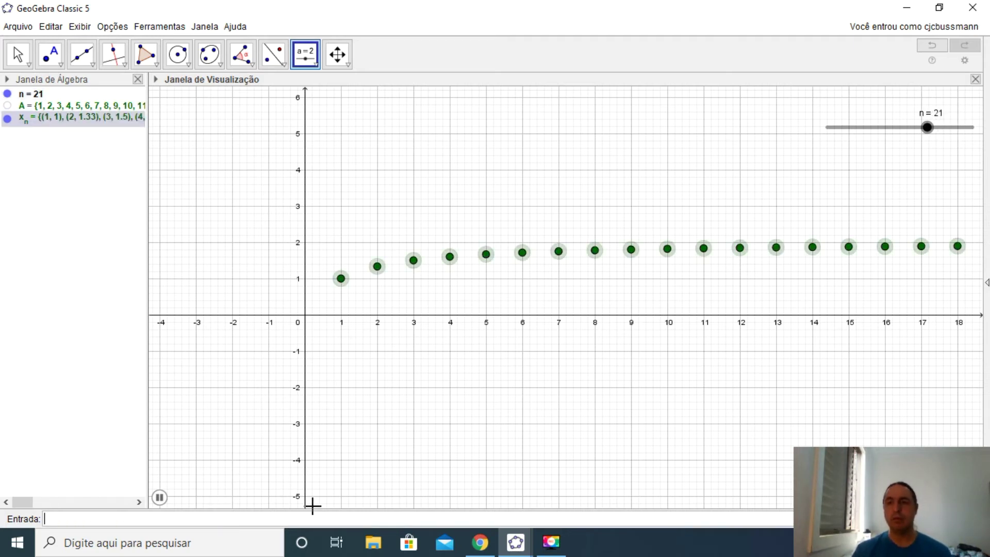
# - Return slider n to 1, check the definition of x_n, and raise n to 23
pyautogui.moveTo(899, 132); pyautogui.dragTo(822, 142)
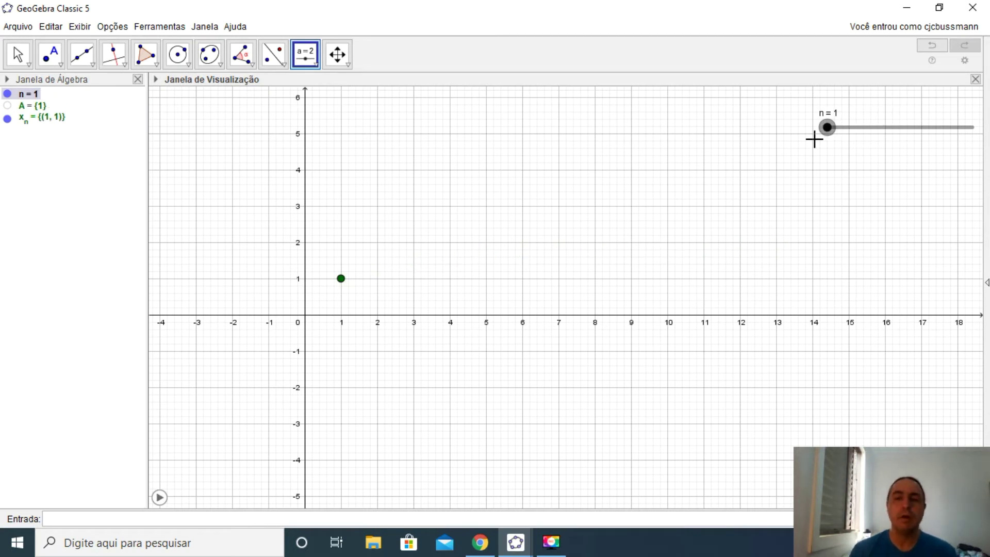
pyautogui.moveTo(60, 118)
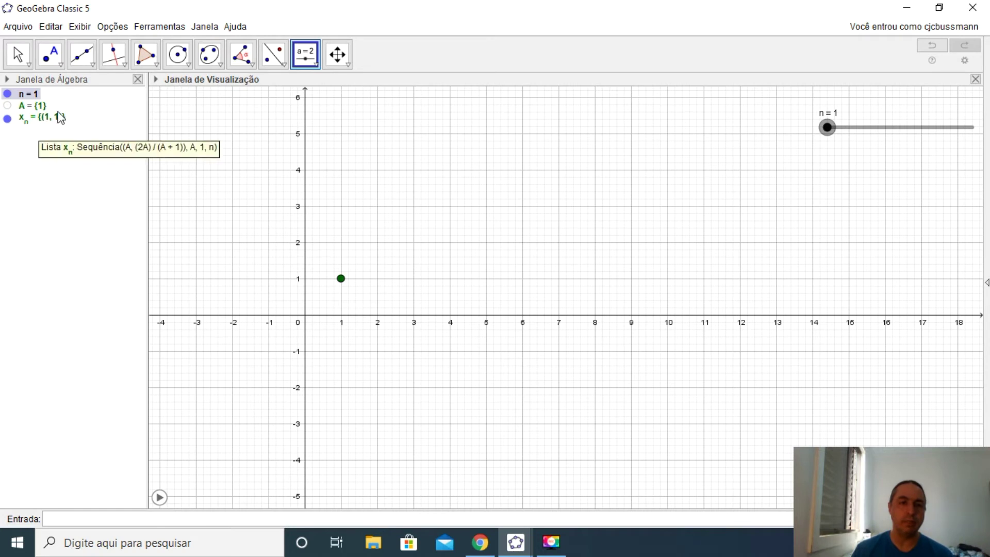
pyautogui.moveTo(828, 128); pyautogui.dragTo(937, 127)
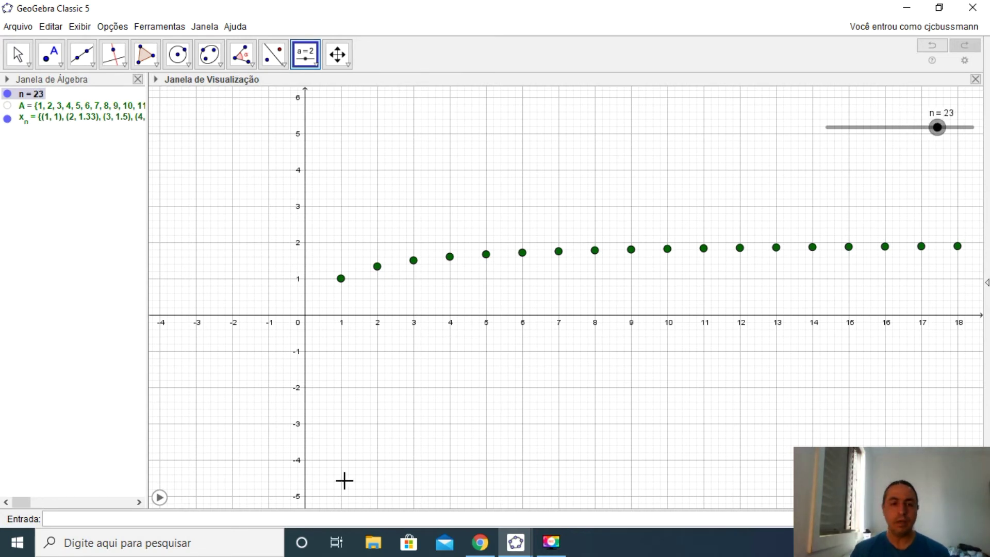
# - Calculate the limit of 2*x/(x+1) at infinity with the Limite command
pyautogui.click(182, 518)
pyautogui.write('limit')
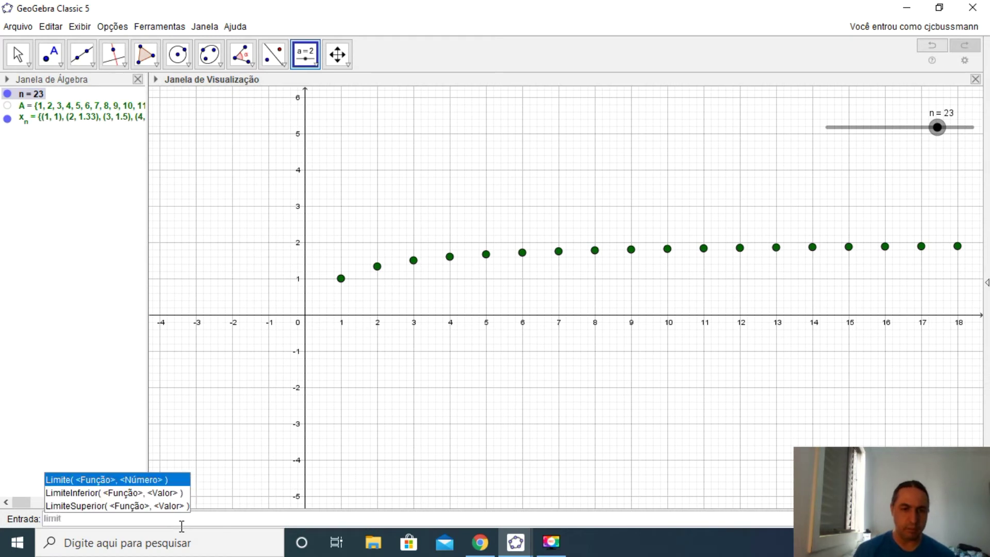
pyautogui.click(150, 481)
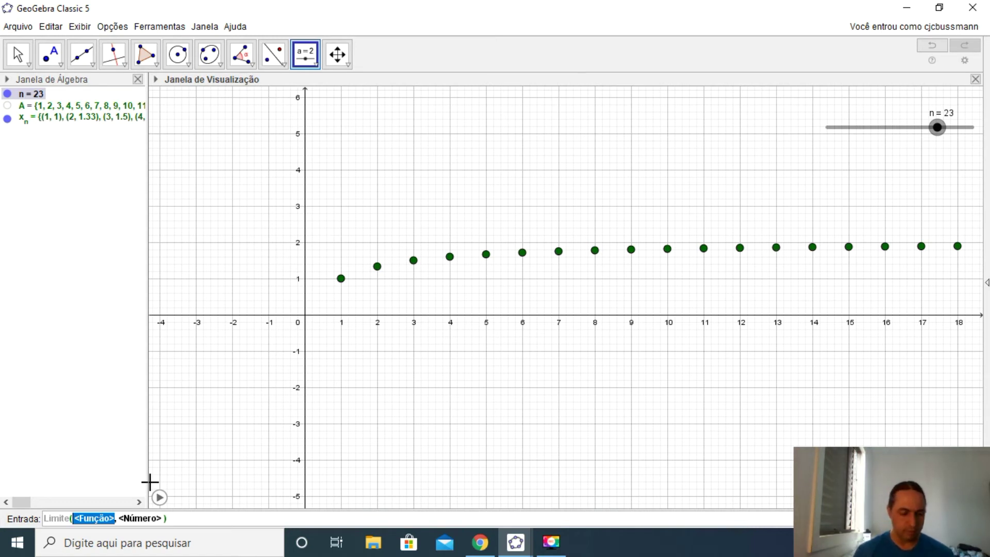
pyautogui.write('2')
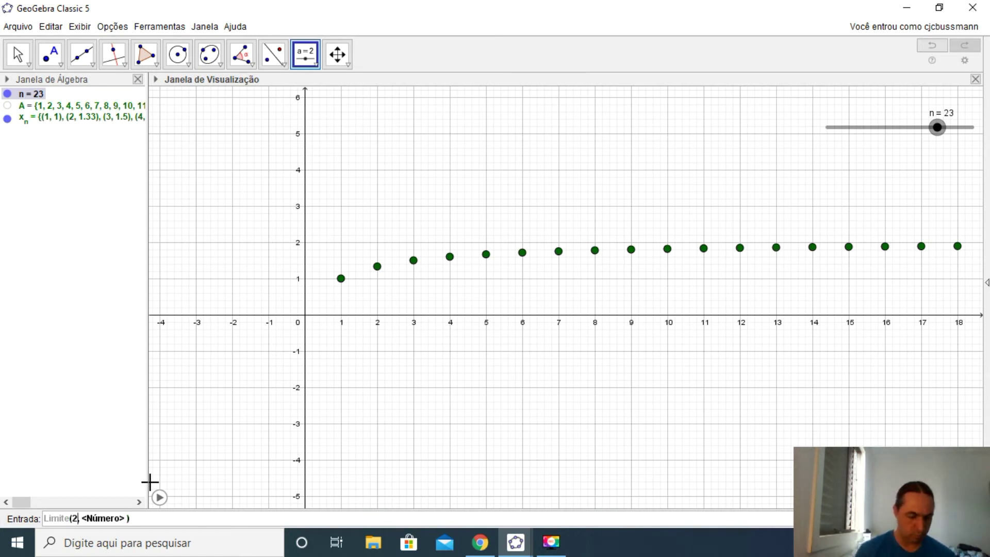
pyautogui.write('*x')
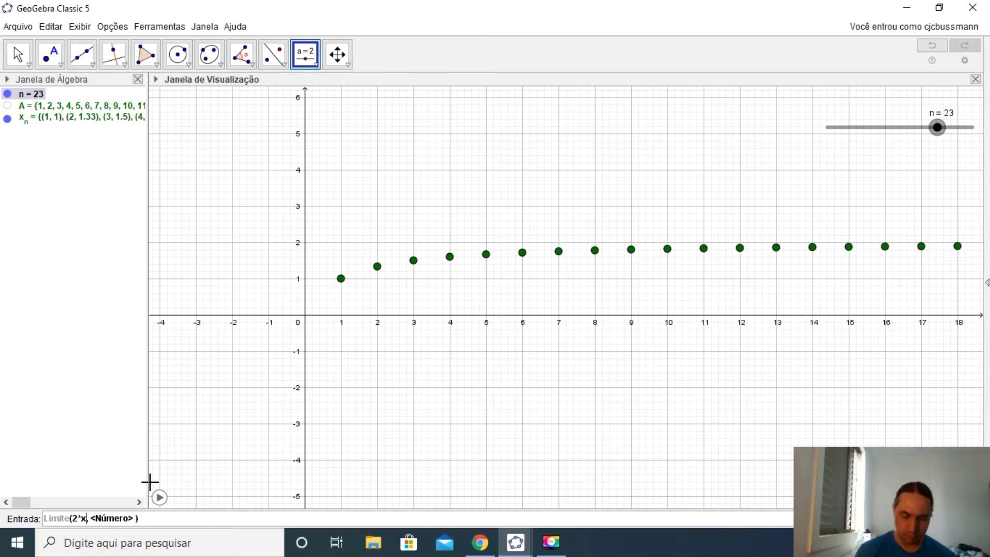
pyautogui.write('/')
pyautogui.write('(x+1')
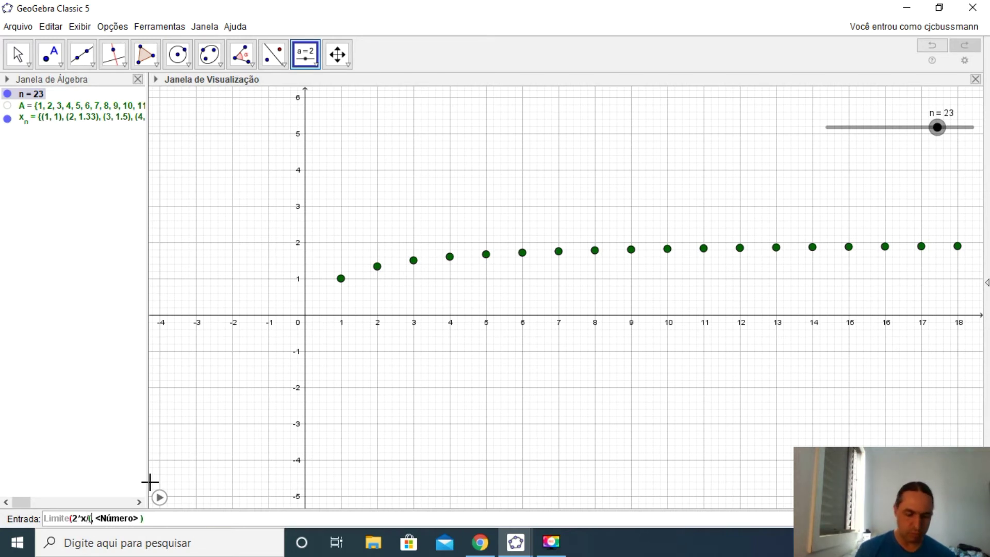
pyautogui.write(')')
pyautogui.press('Tab')
pyautogui.write('infin')
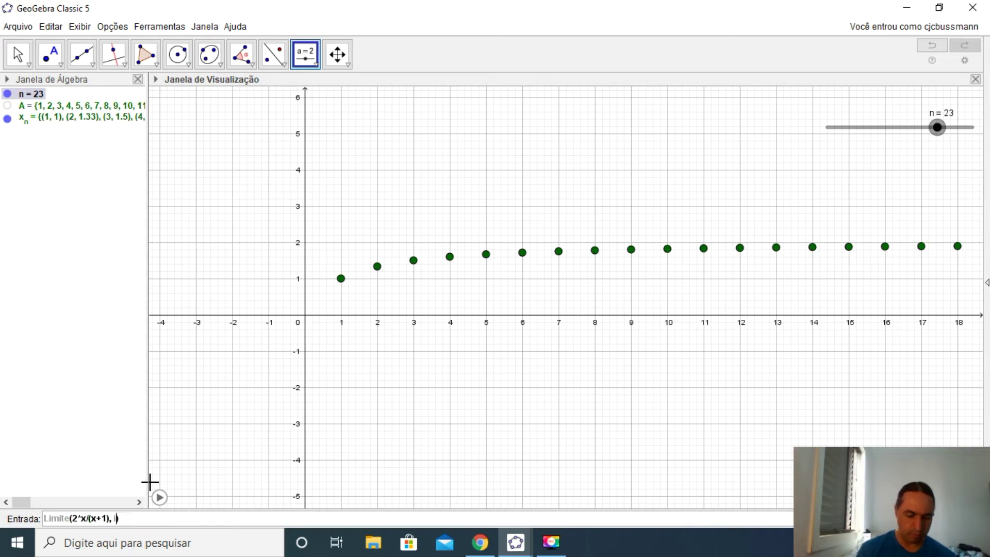
pyautogui.write('ity')
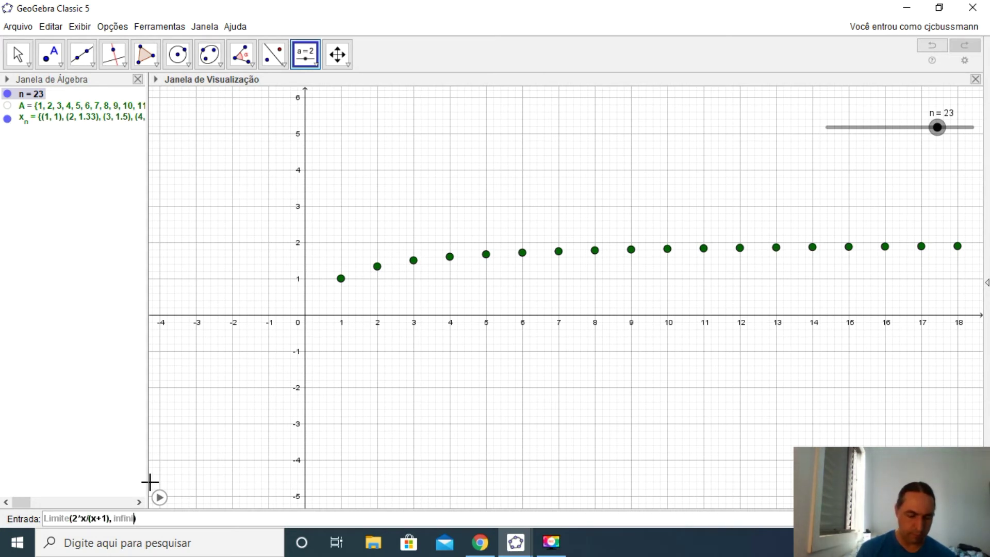
pyautogui.press('Return')
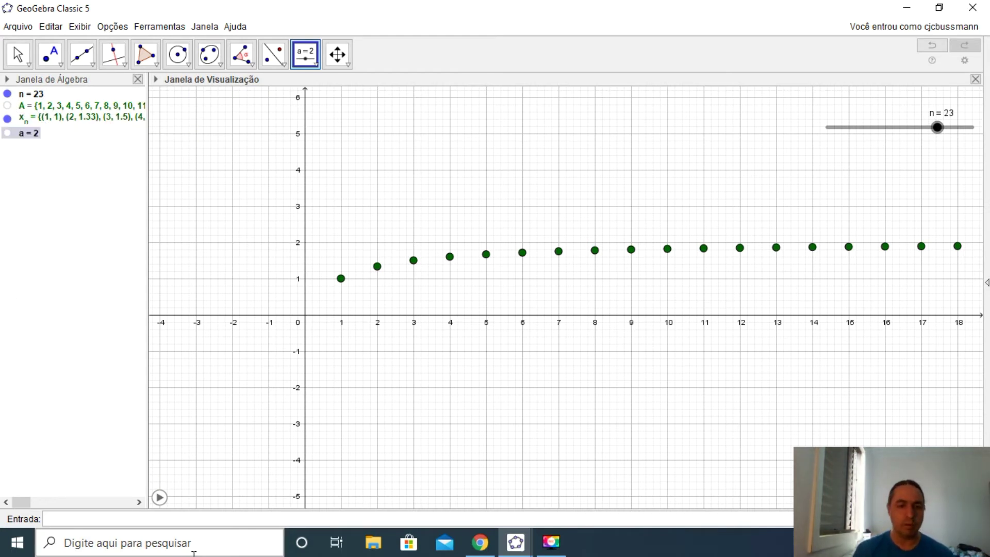
# - Plot the line y = 2 and compare the points with it by moving slider n to 1 and up to 15
pyautogui.moveTo(35, 138)
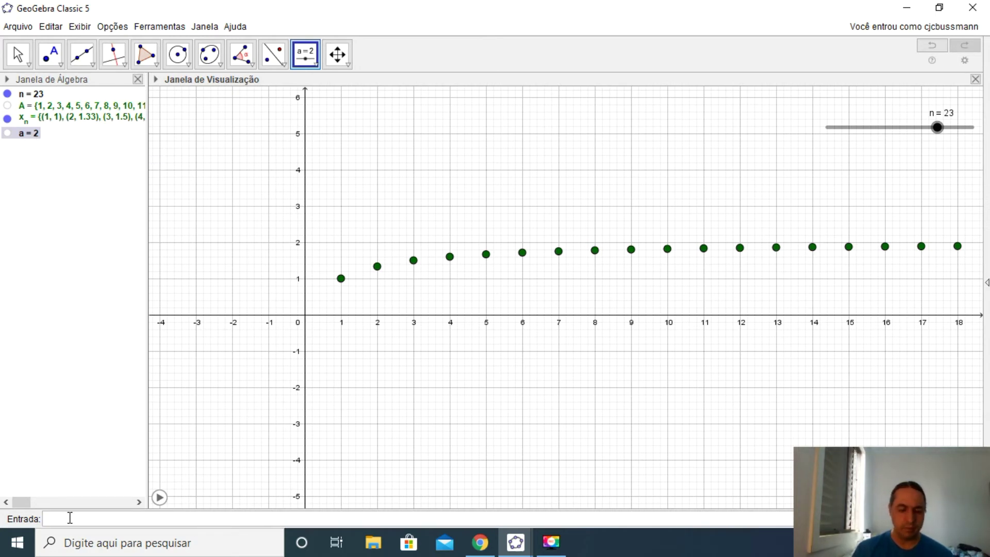
pyautogui.write('y')
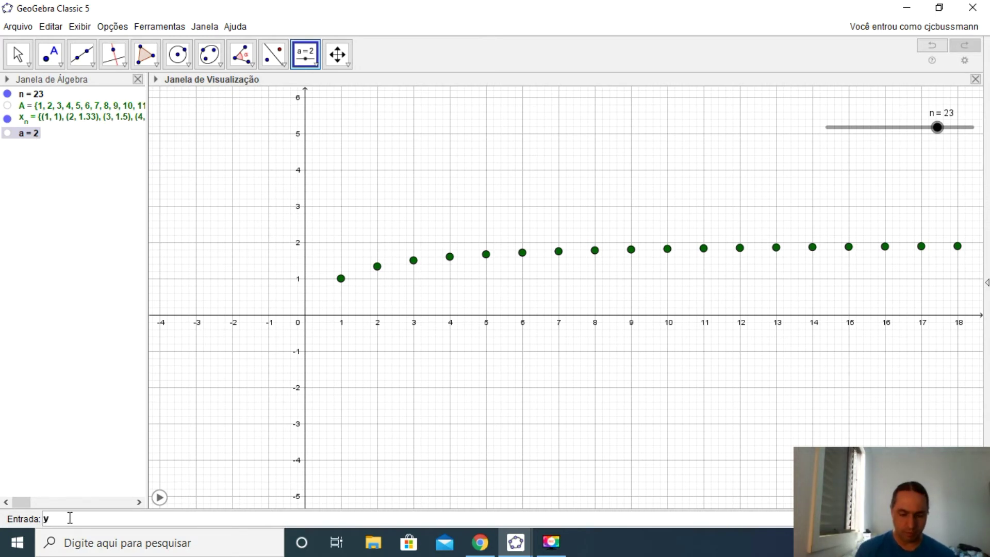
pyautogui.write(' = 2')
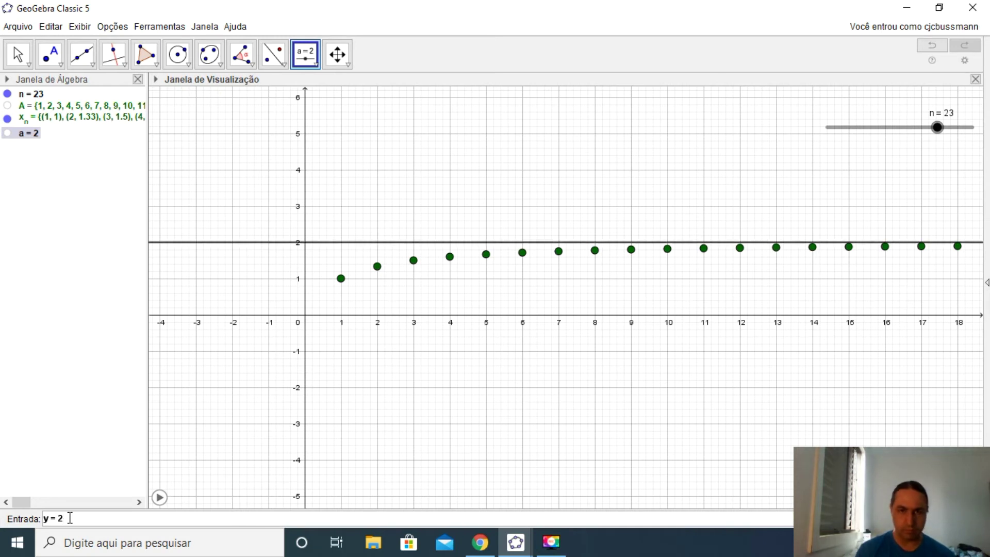
pyautogui.press('Return')
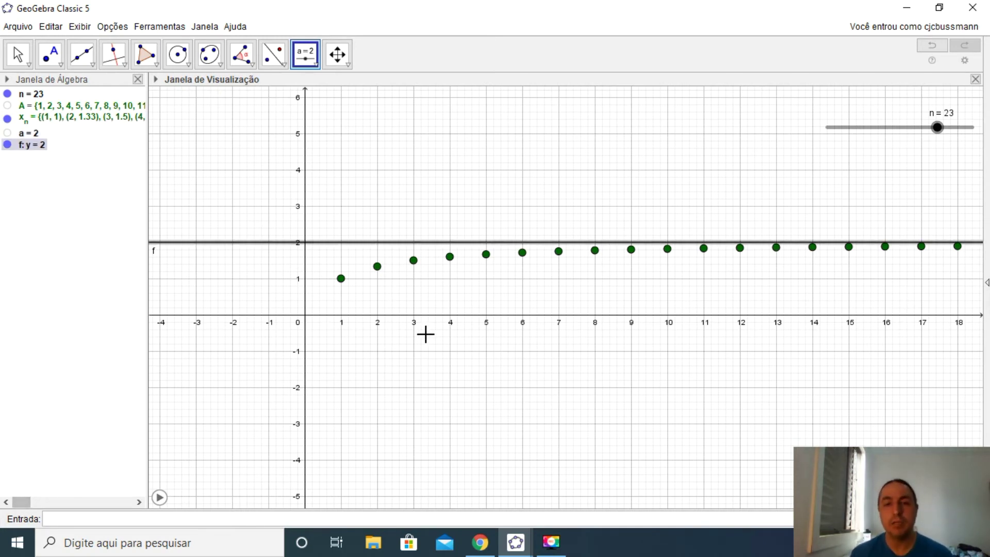
pyautogui.moveTo(937, 127); pyautogui.dragTo(826, 135)
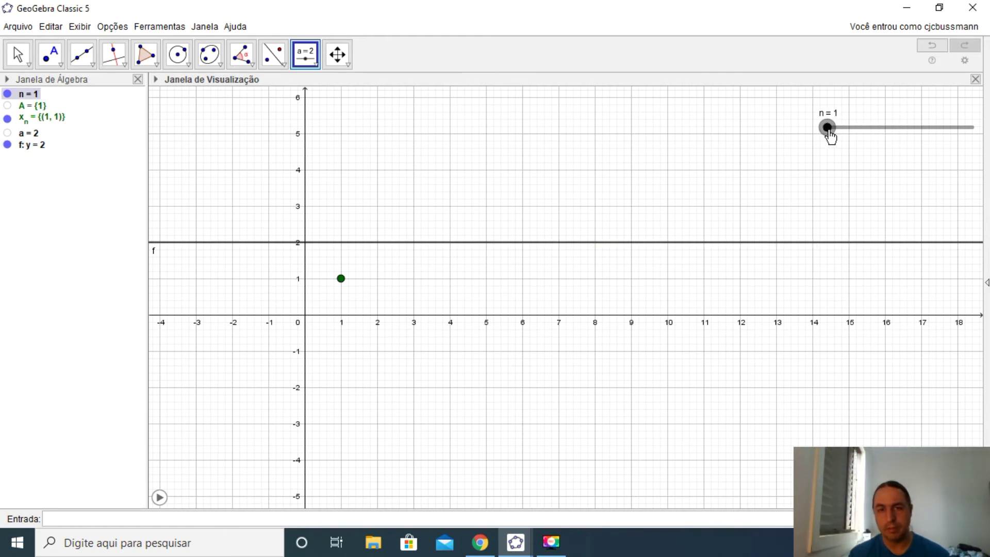
pyautogui.moveTo(830, 136); pyautogui.dragTo(899, 132)
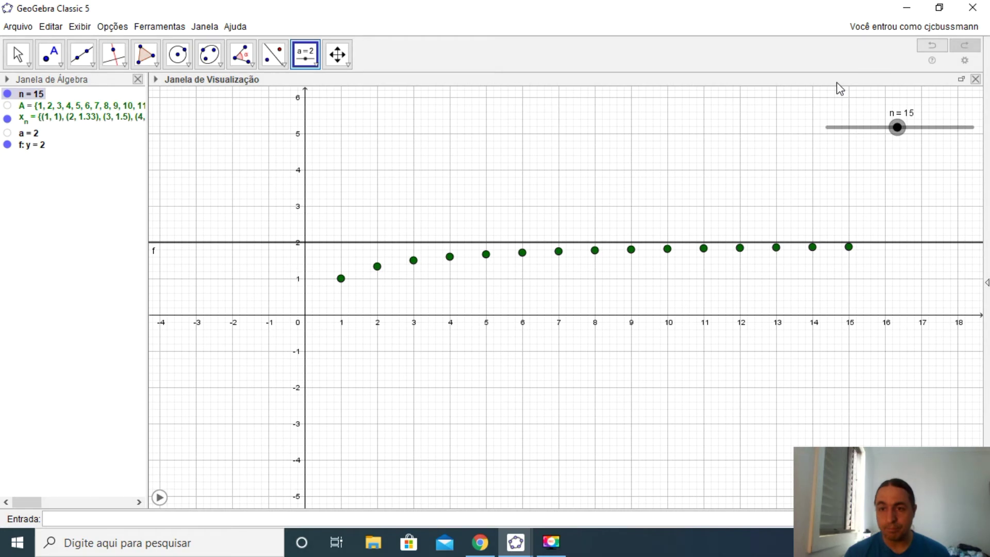
# - Open a new blank GeoGebra window
pyautogui.hotkey('ctrl', 'n')
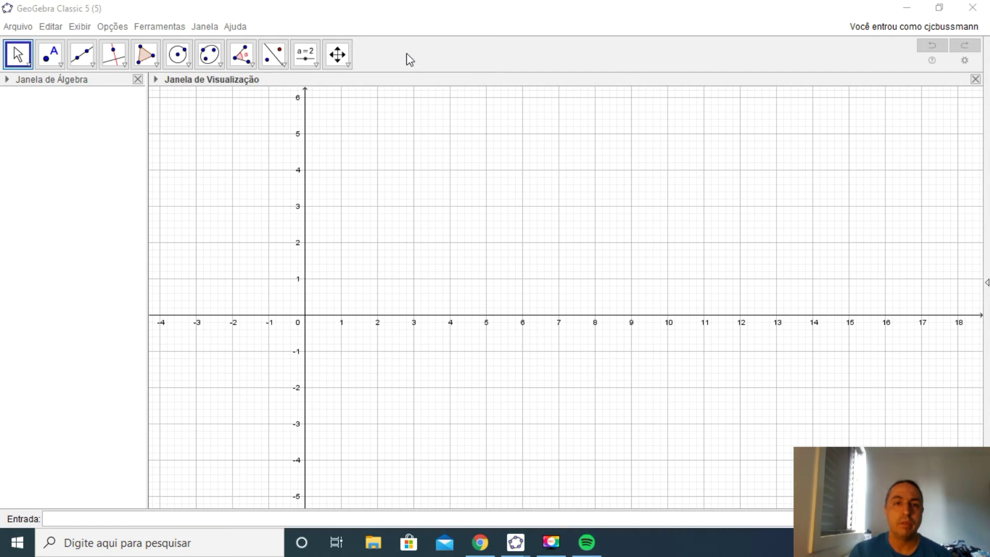
# - Create an integer slider n in the upper part of the graph, near x = 14 and y = 5
pyautogui.click(313, 53)
pyautogui.click(313, 54)
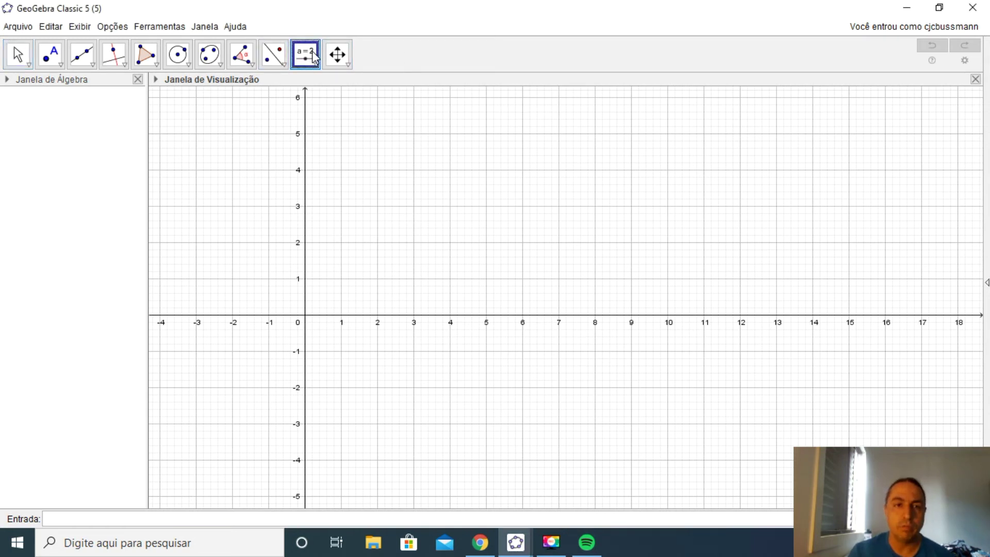
pyautogui.click(315, 55)
pyautogui.click(333, 87)
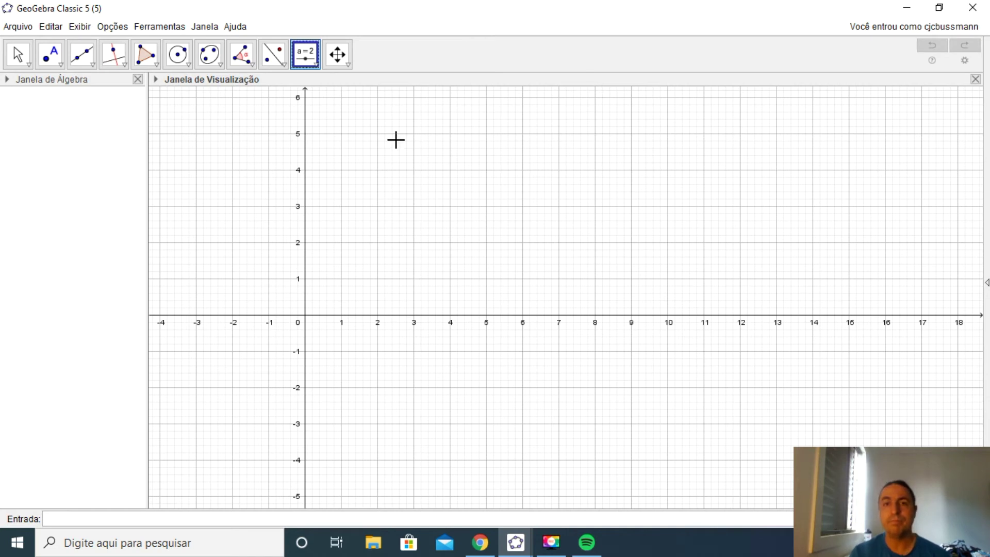
pyautogui.click(824, 133)
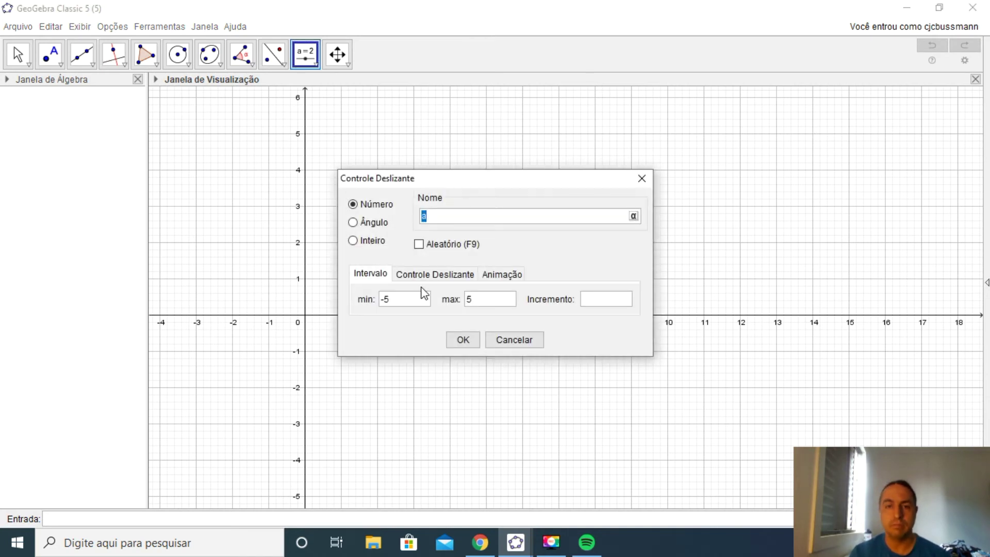
pyautogui.click(353, 241)
pyautogui.click(465, 342)
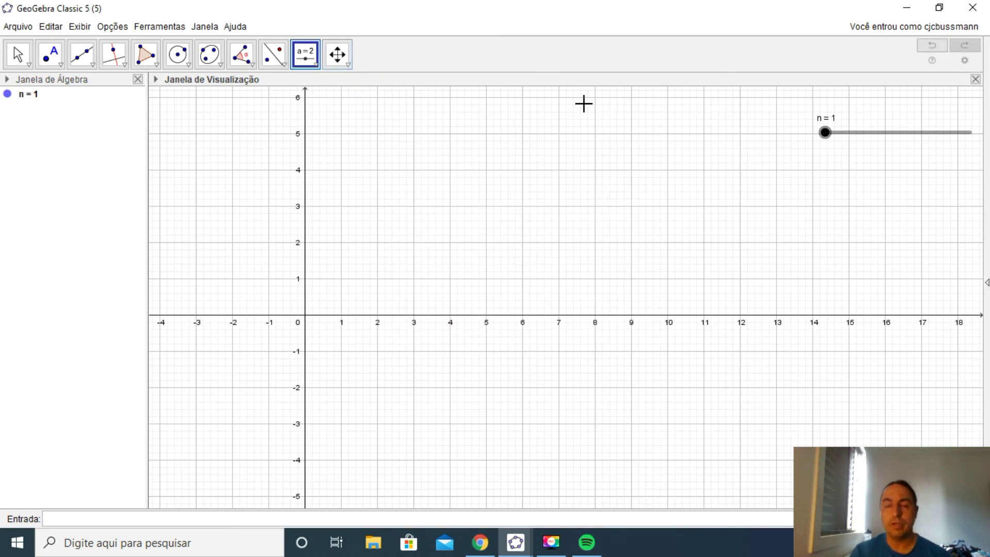
# - Create an integer slider k just below slider n, with minimum 1, maximum 30 and increment 1
pyautogui.click(306, 64)
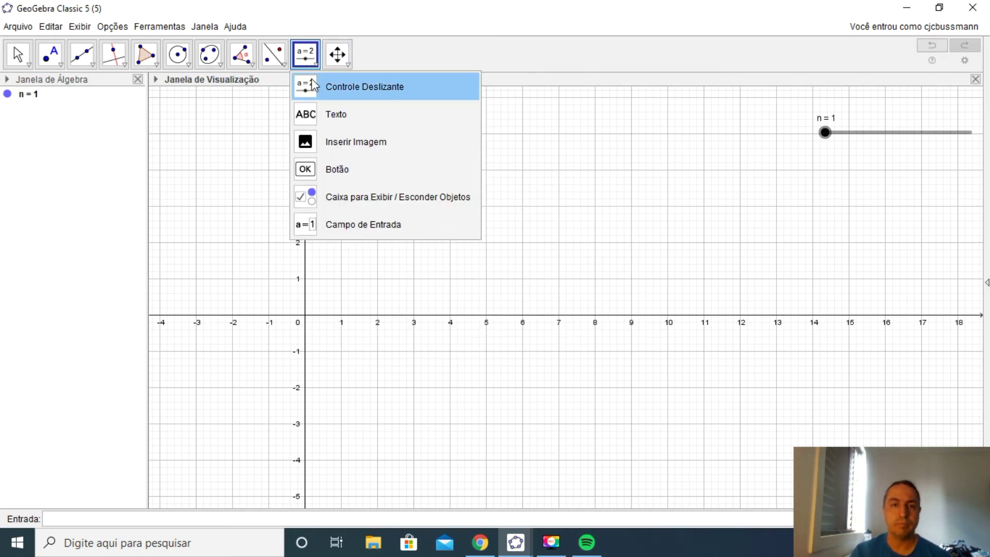
pyautogui.click(312, 78)
pyautogui.click(834, 169)
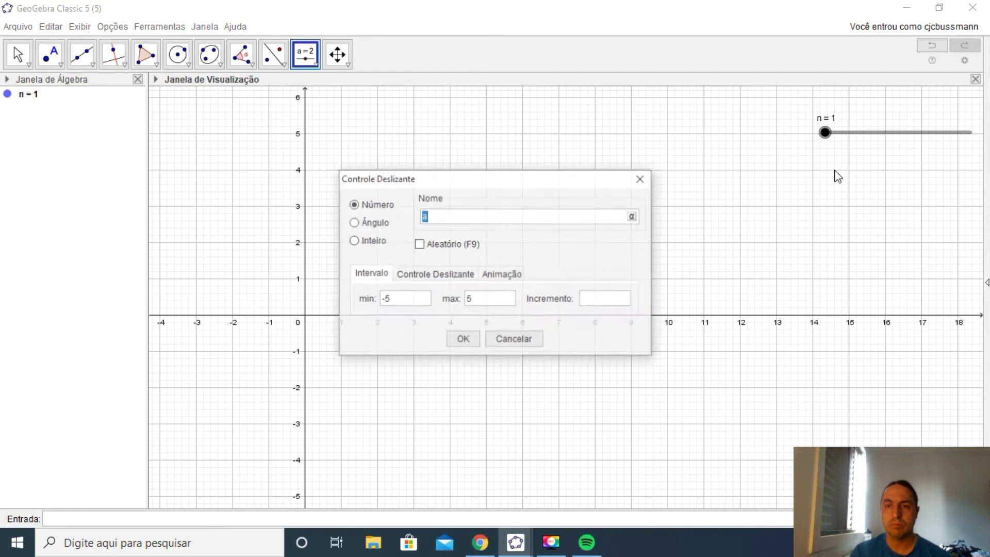
pyautogui.click(353, 240)
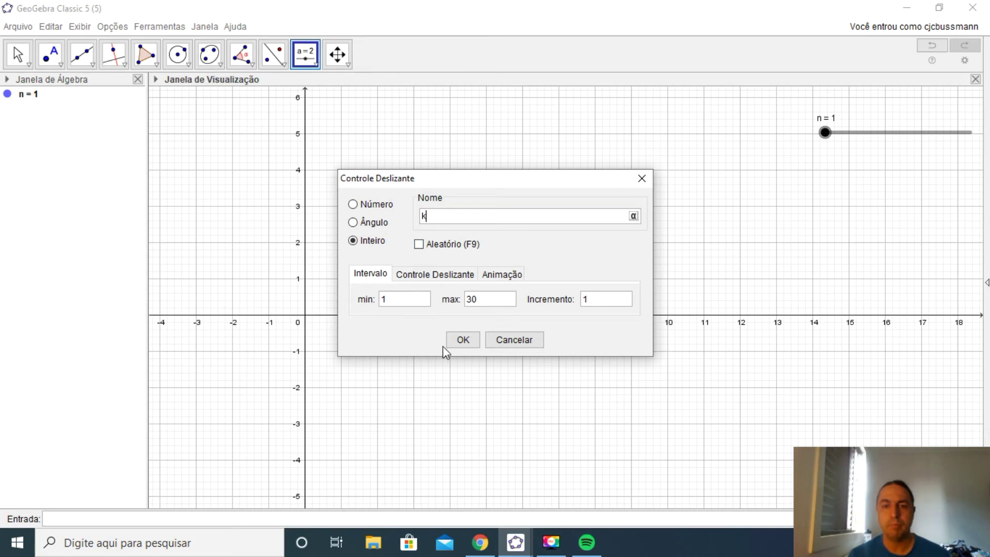
pyautogui.click(468, 340)
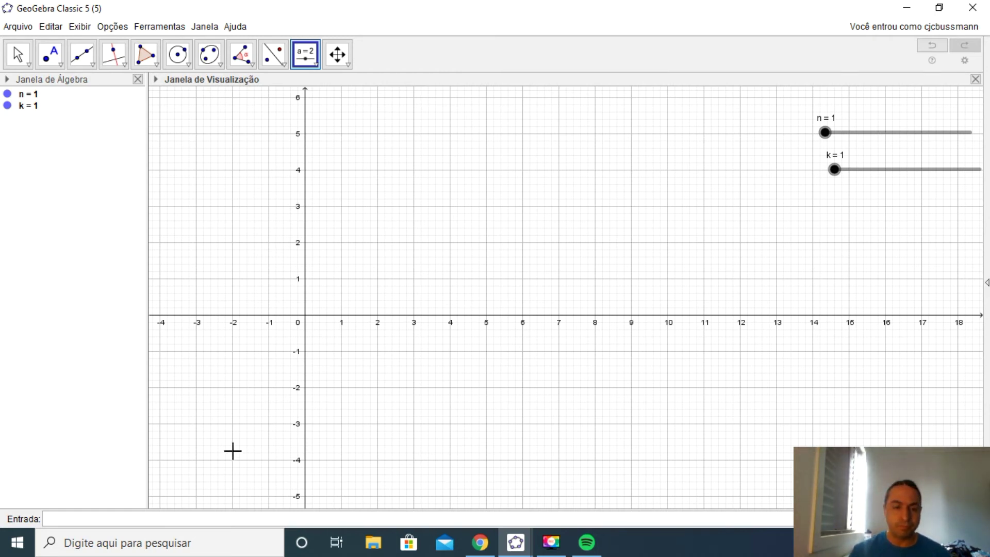
# - Start defining A with the Soma command for expression, variable, initial and final value, using 2k/(k+1) as the expression
pyautogui.click(75, 519)
pyautogui.write('A')
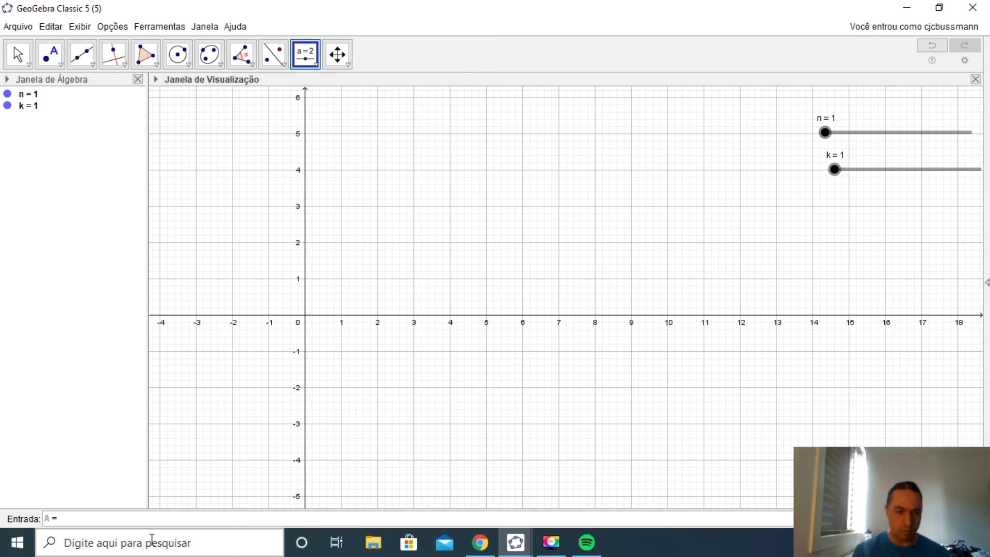
pyautogui.write(' = Soma')
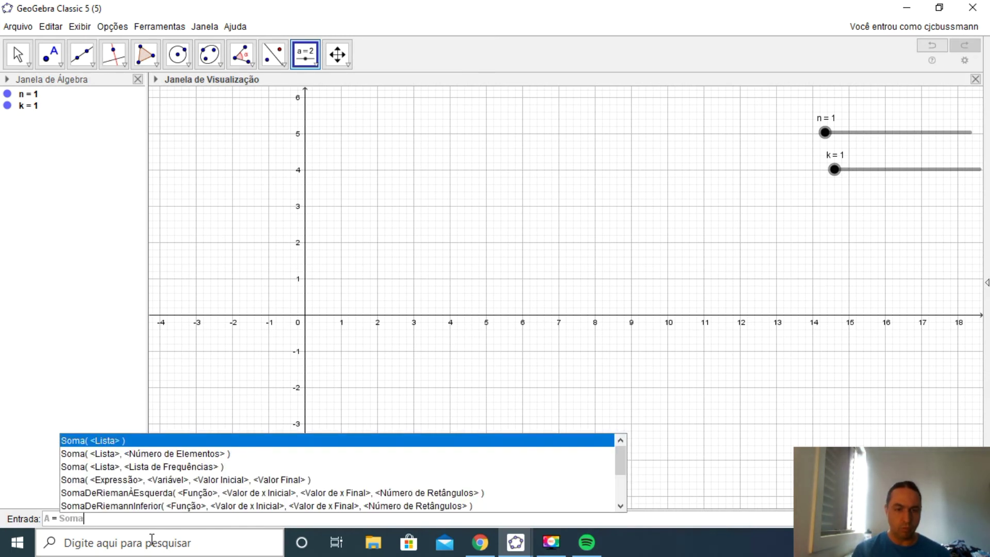
pyautogui.click(125, 481)
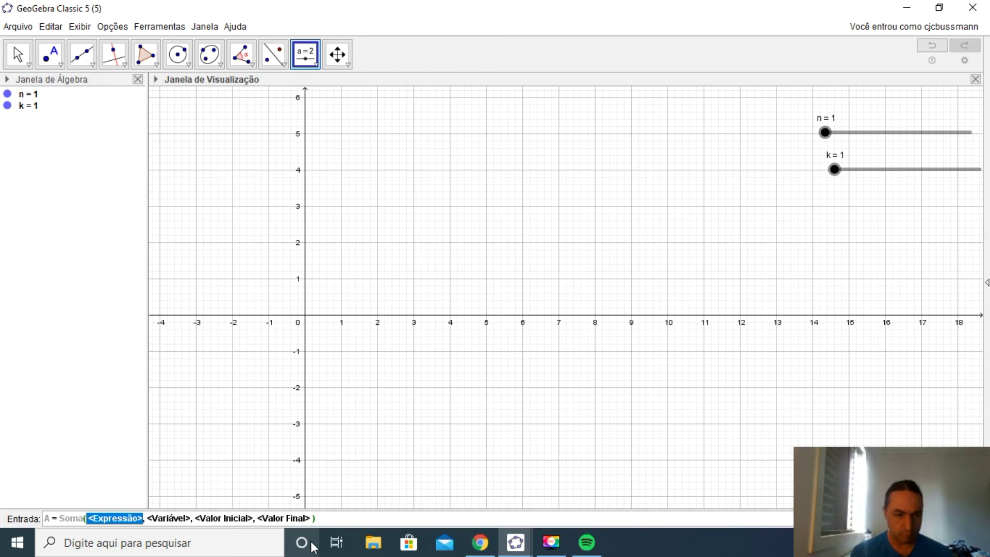
pyautogui.write('2k')
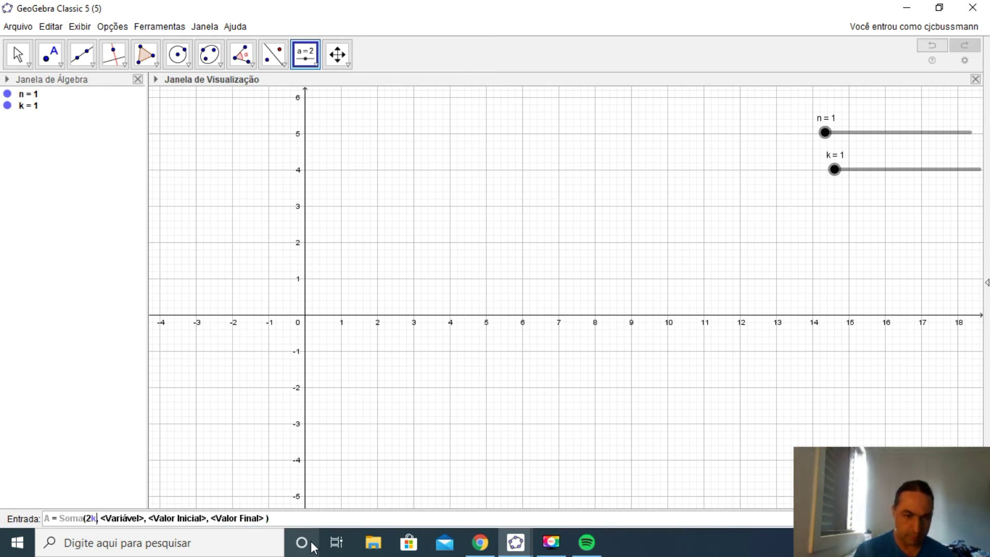
pyautogui.write('/')
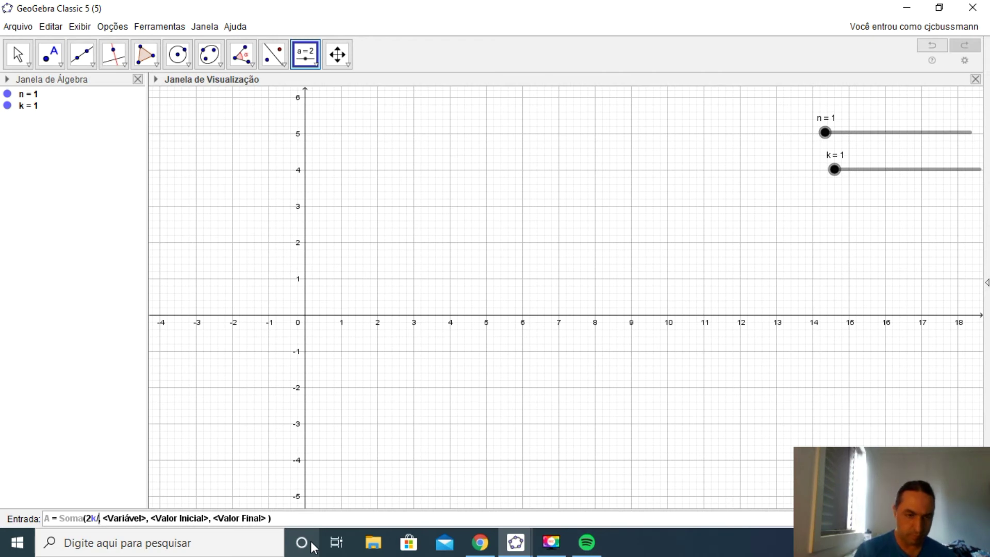
pyautogui.write('(k')
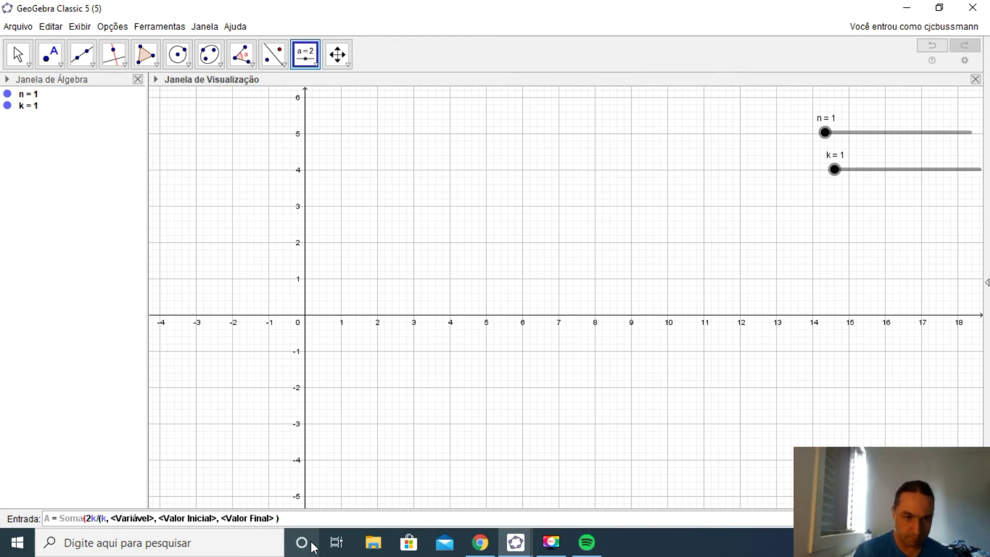
pyautogui.write('=1')
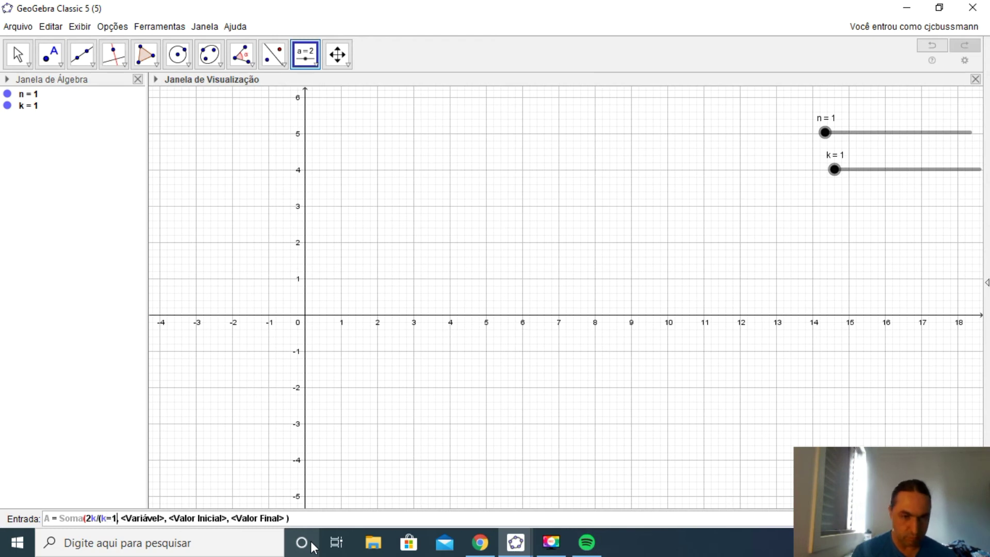
pyautogui.press('BackSpace')
pyautogui.press('BackSpace')
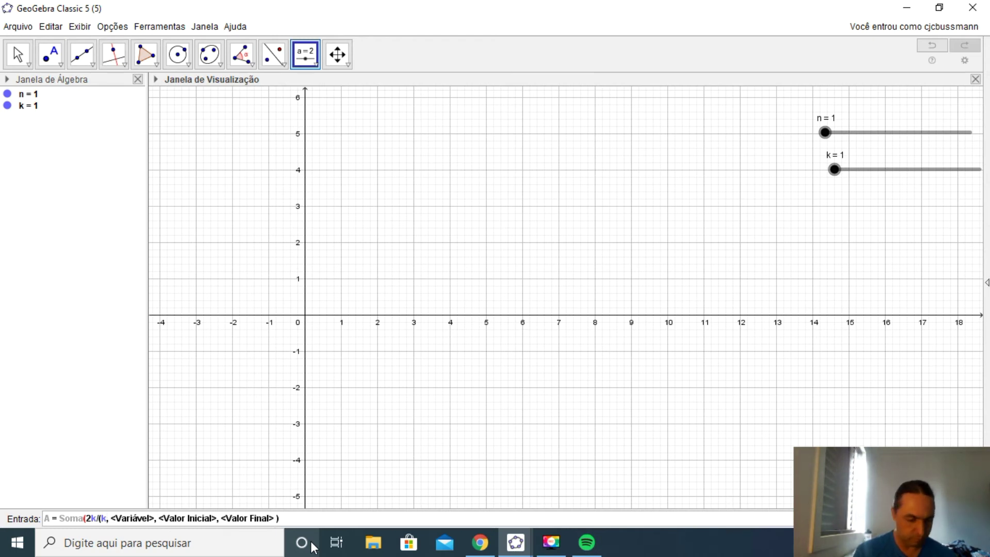
pyautogui.write('=1')
pyautogui.press('BackSpace')
pyautogui.press('BackSpace')
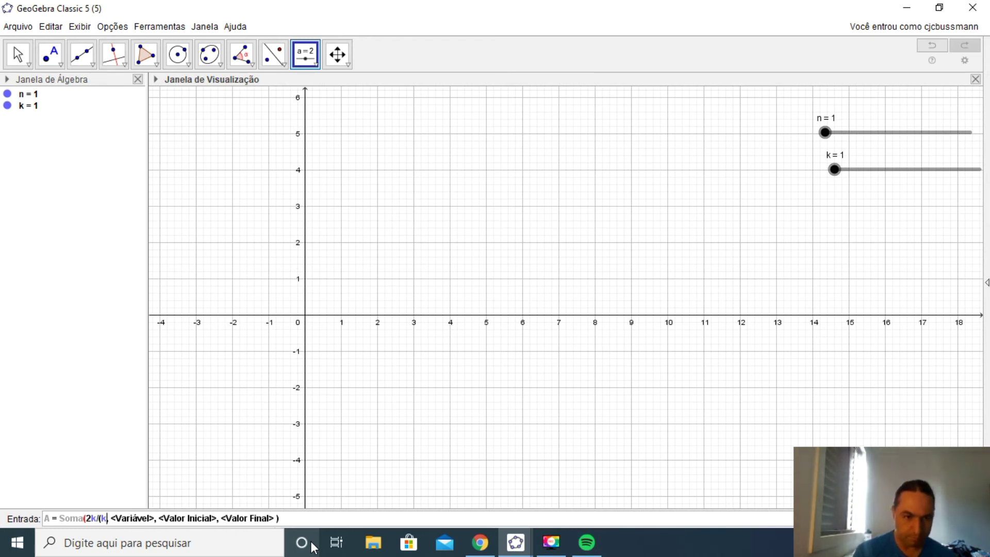
pyautogui.write('+1')
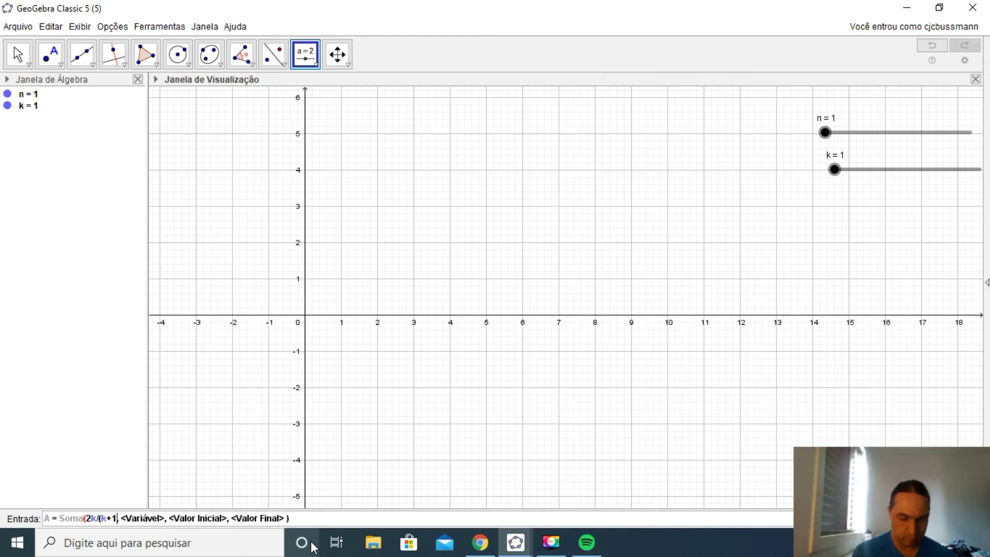
pyautogui.write(')')
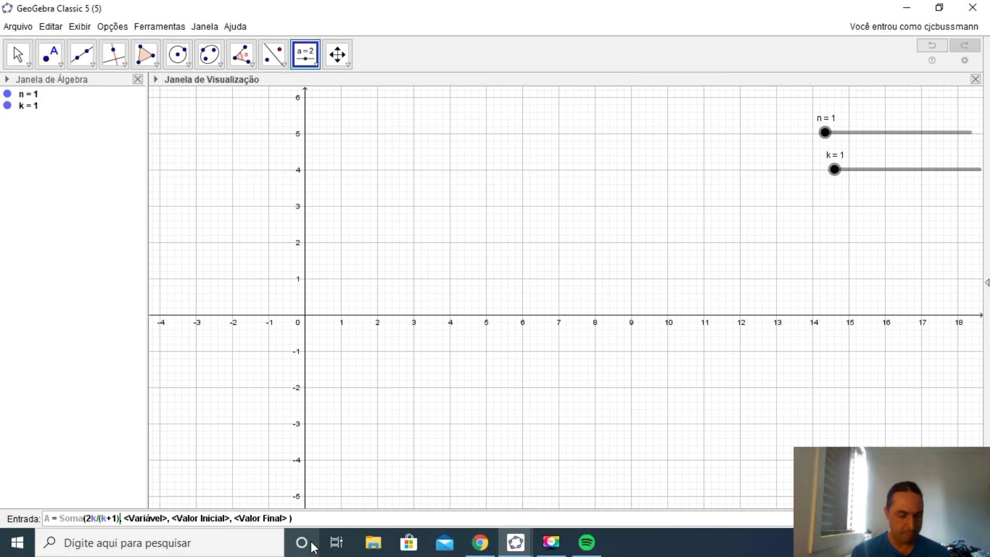
# - Complete the sum A with variable k running from 1 to n, and check it by moving slider n back to 1
pyautogui.press('Tab')
pyautogui.write('k')
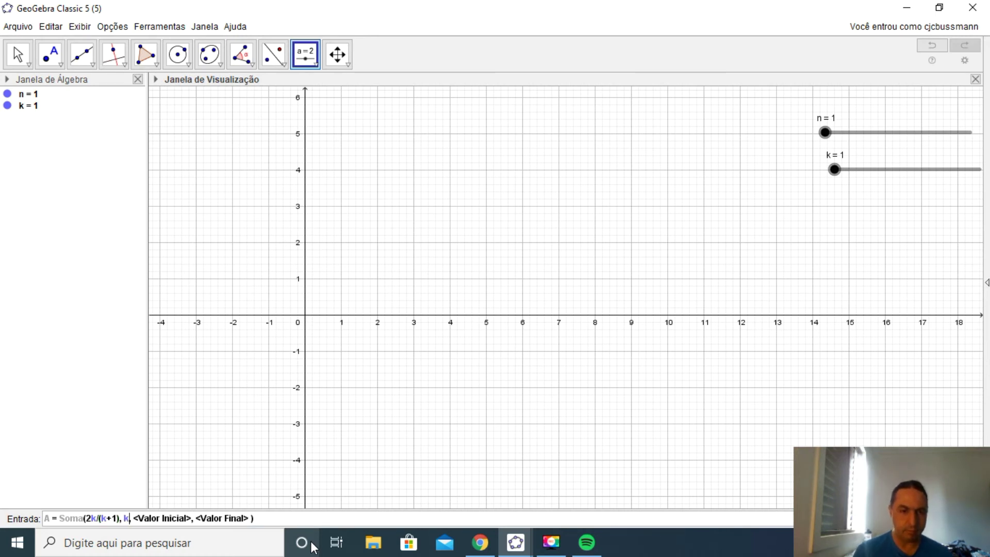
pyautogui.press('Tab')
pyautogui.write('1')
pyautogui.press('Tab')
pyautogui.write('n')
pyautogui.press('Return')
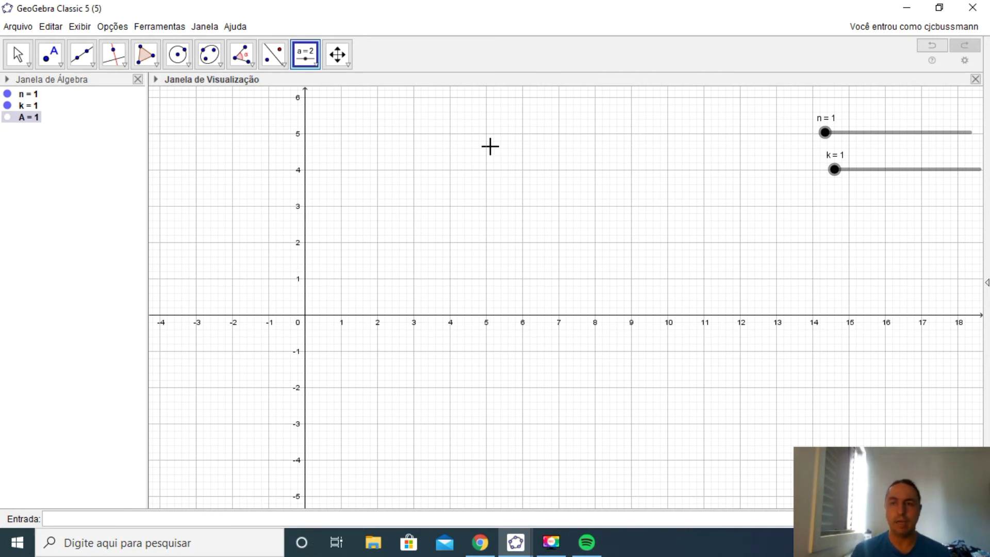
pyautogui.moveTo(826, 135)
pyautogui.mouseDown()
pyautogui.moveTo(921, 137)
pyautogui.moveTo(825, 136)
pyautogui.mouseUp()
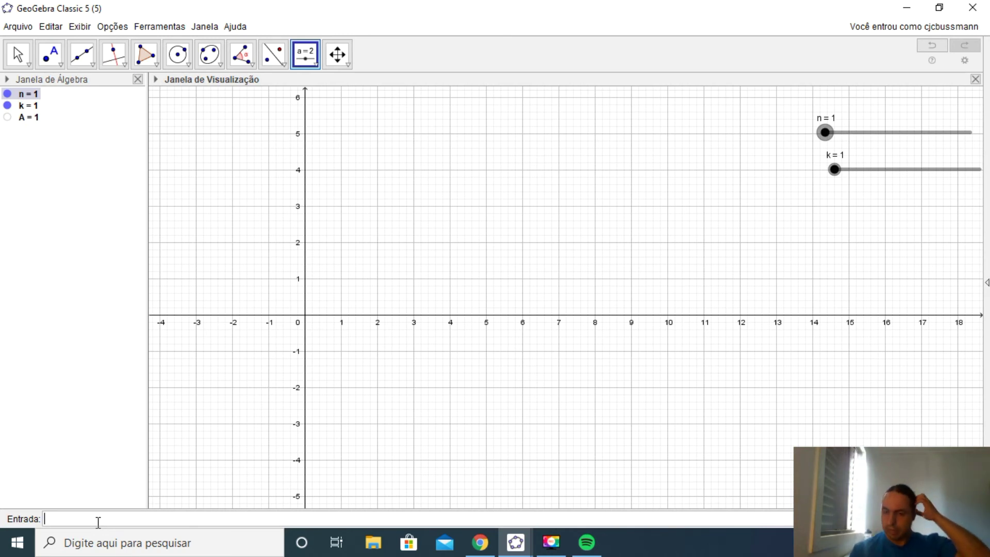
# - Define the index list B = Sequência(i, i, 1, n) and check it by moving slider n back to 1
pyautogui.write('B')
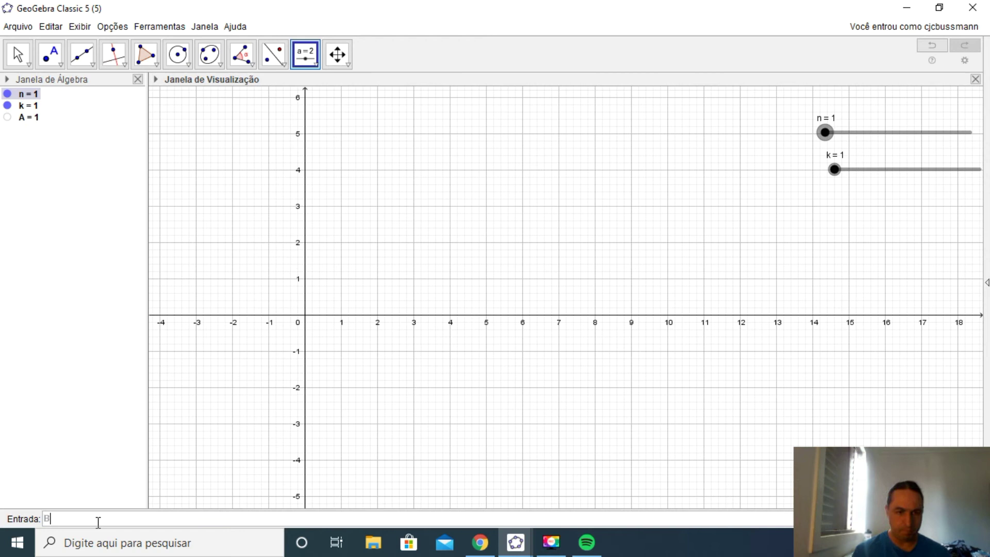
pyautogui.write(' = S')
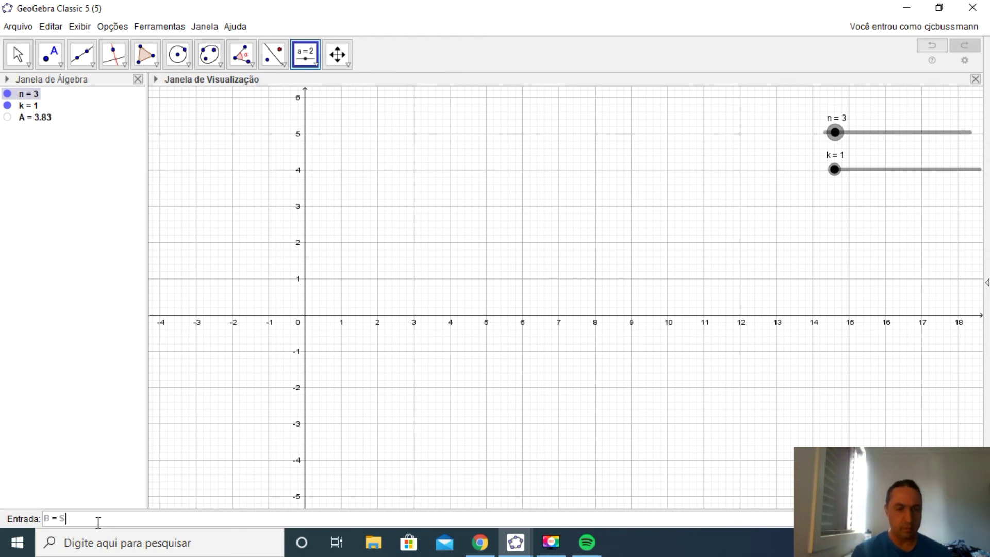
pyautogui.write('eq')
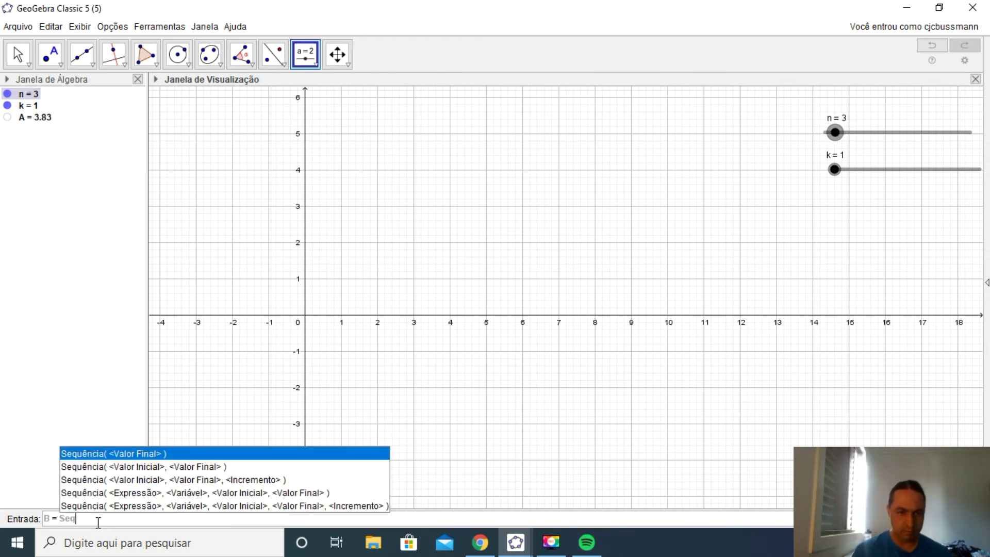
pyautogui.click(122, 492)
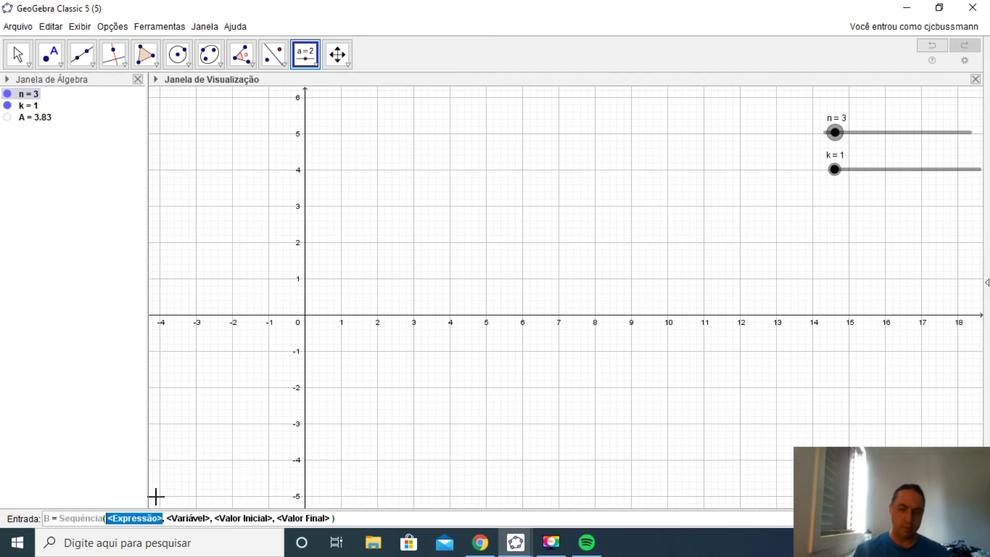
pyautogui.write('i')
pyautogui.press('Tab')
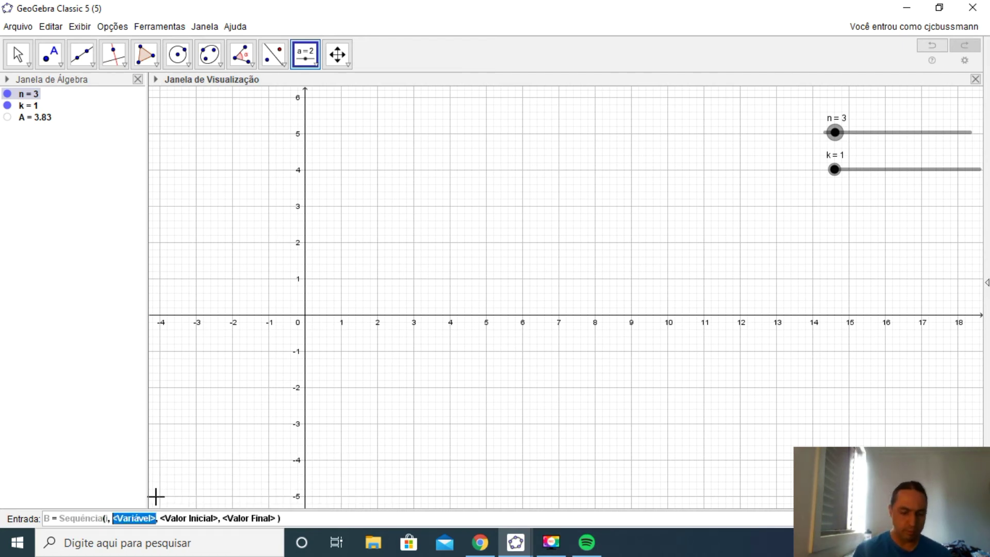
pyautogui.write('i')
pyautogui.press('Tab')
pyautogui.write('1')
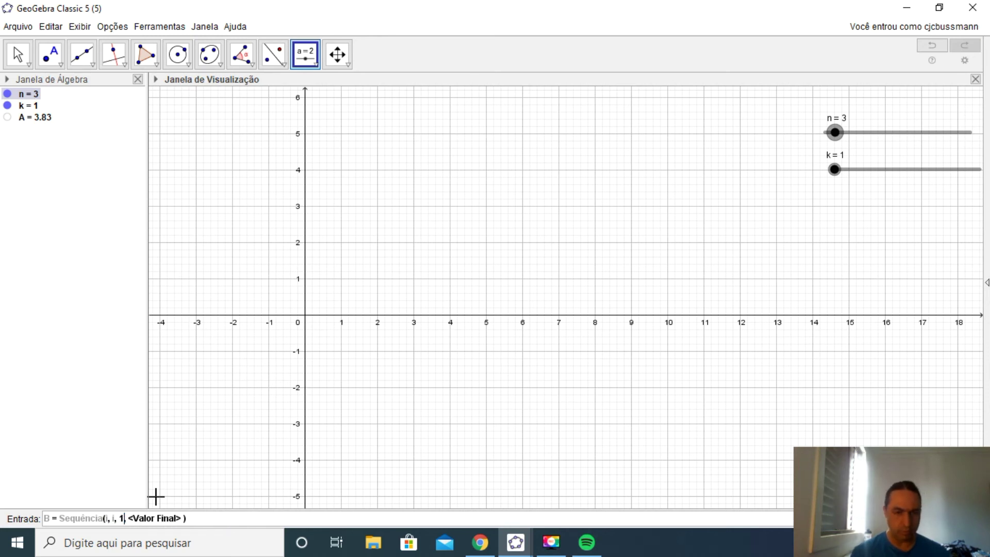
pyautogui.press('Tab')
pyautogui.write('n')
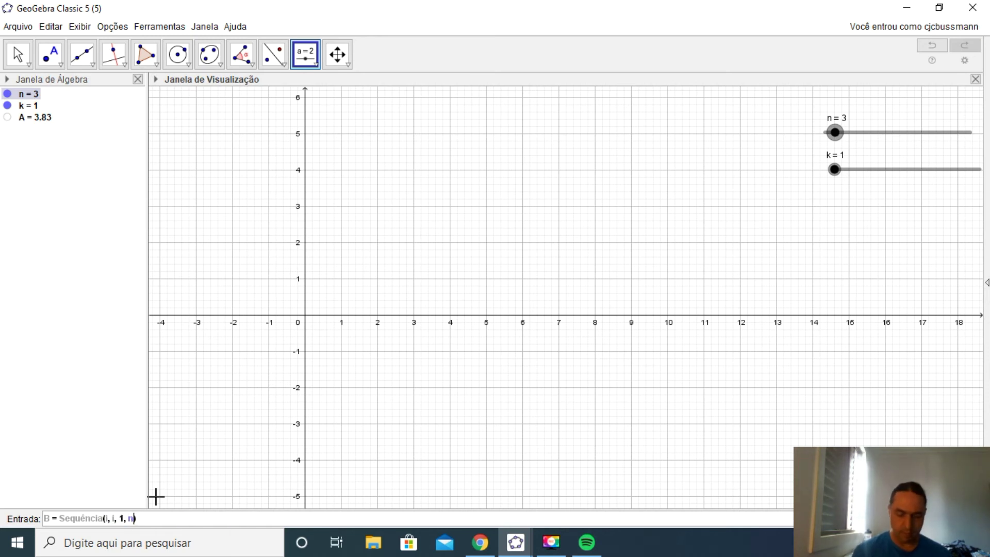
pyautogui.press('Return')
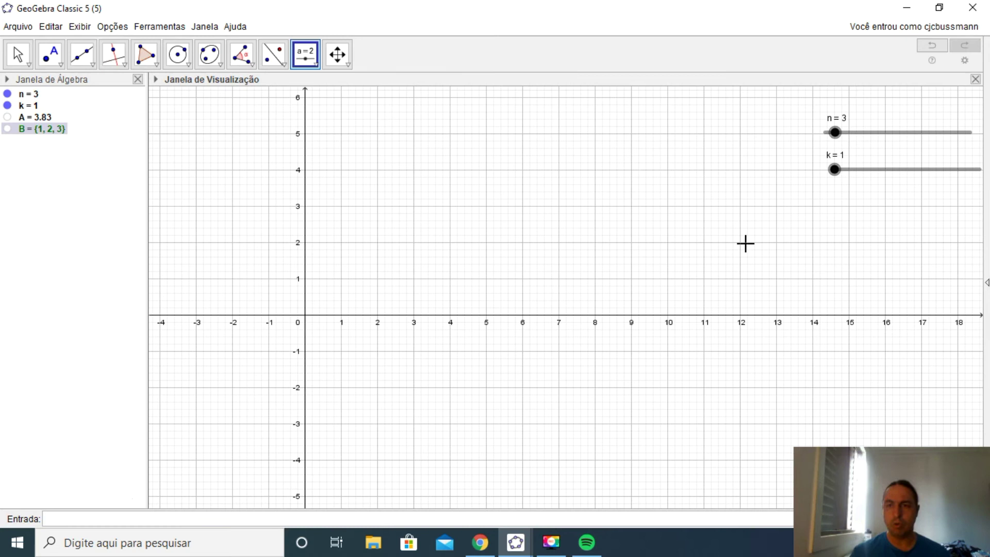
pyautogui.moveTo(839, 135)
pyautogui.mouseDown()
pyautogui.moveTo(819, 140)
pyautogui.moveTo(887, 137)
pyautogui.moveTo(821, 137)
pyautogui.mouseUp()
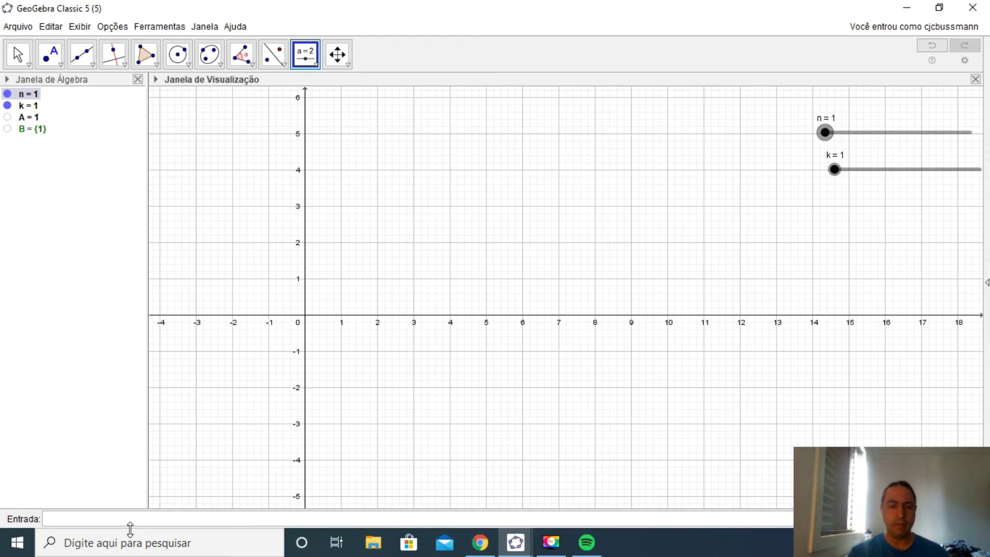
# - Start defining x_n with the five-argument Sequência command, using the point (B, 2B/(B+1)) as the expression
pyautogui.write('x_n')
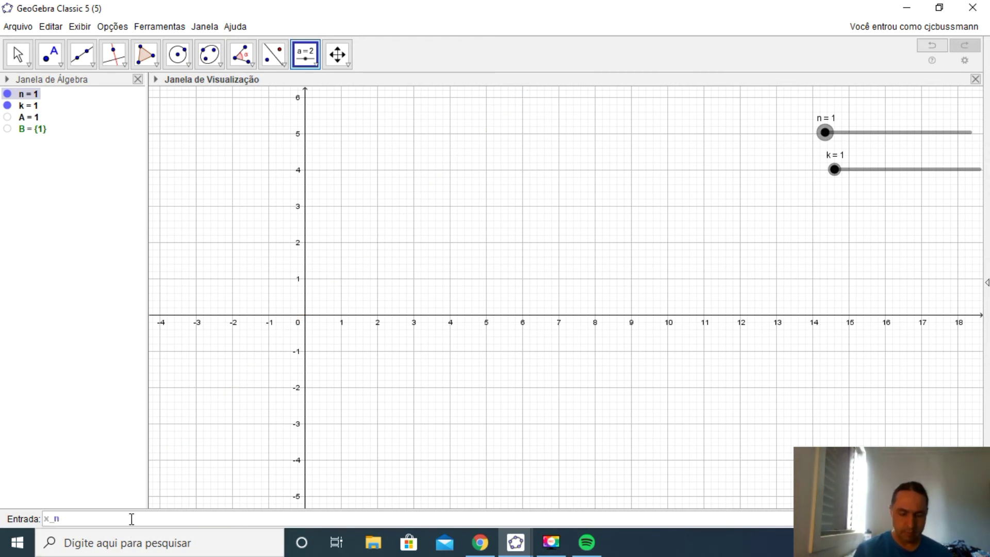
pyautogui.write(' = ')
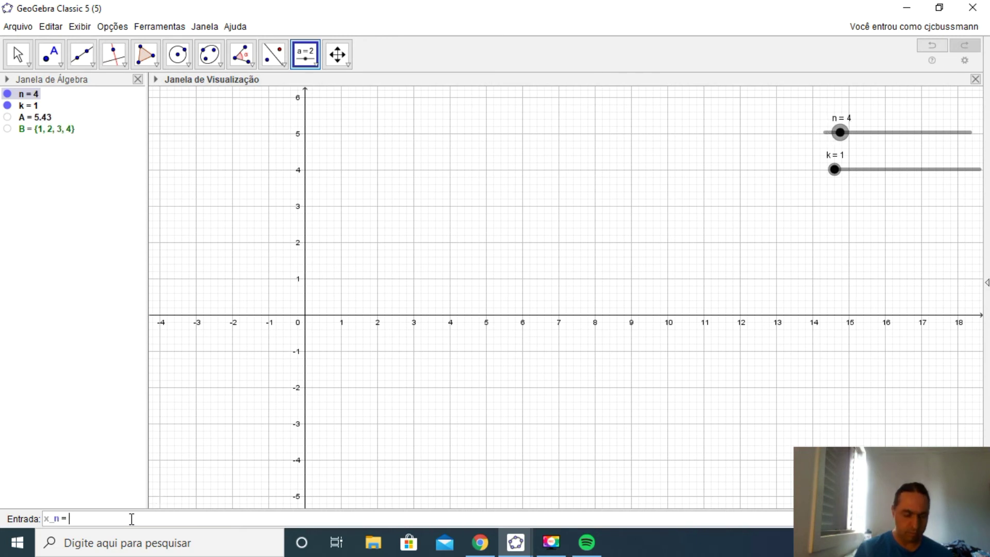
pyautogui.write('Se')
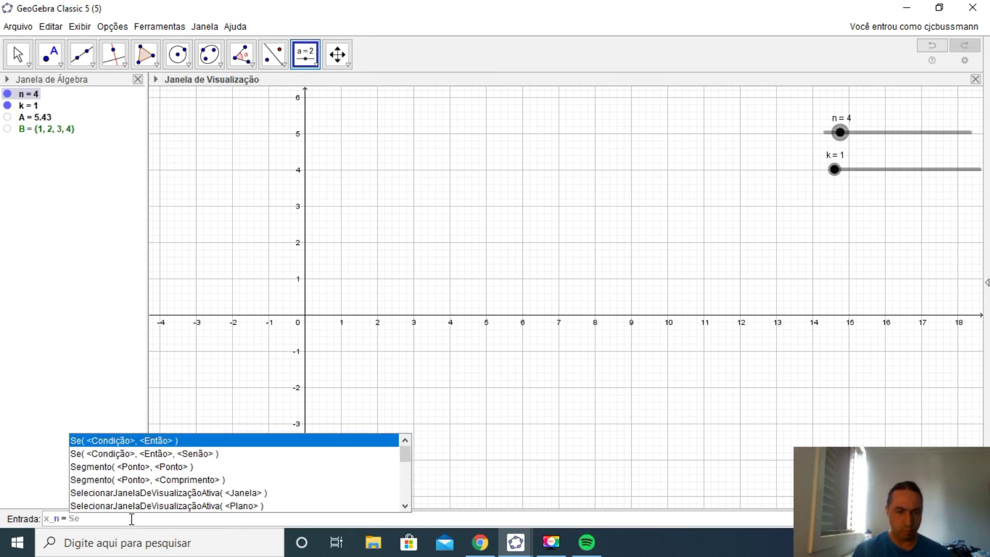
pyautogui.write('q')
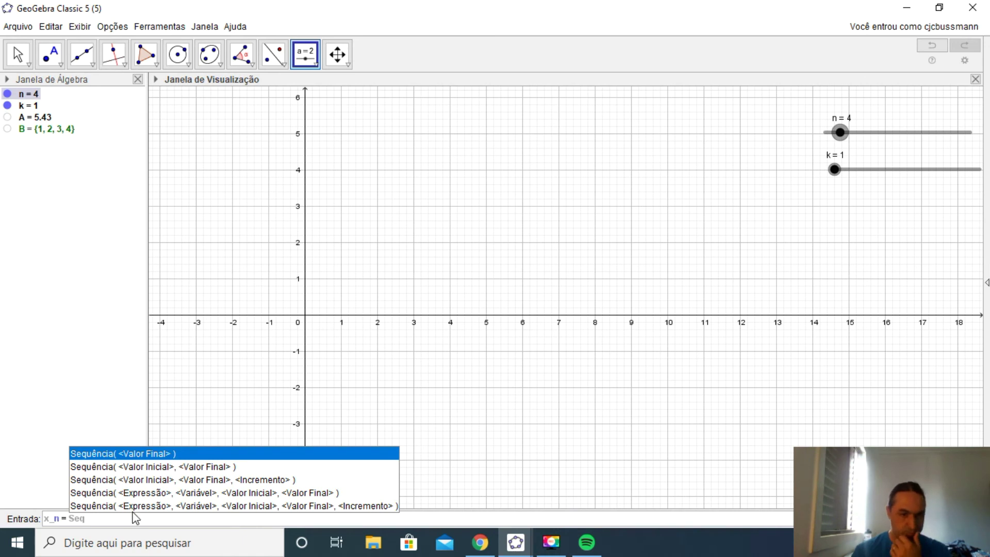
pyautogui.click(142, 506)
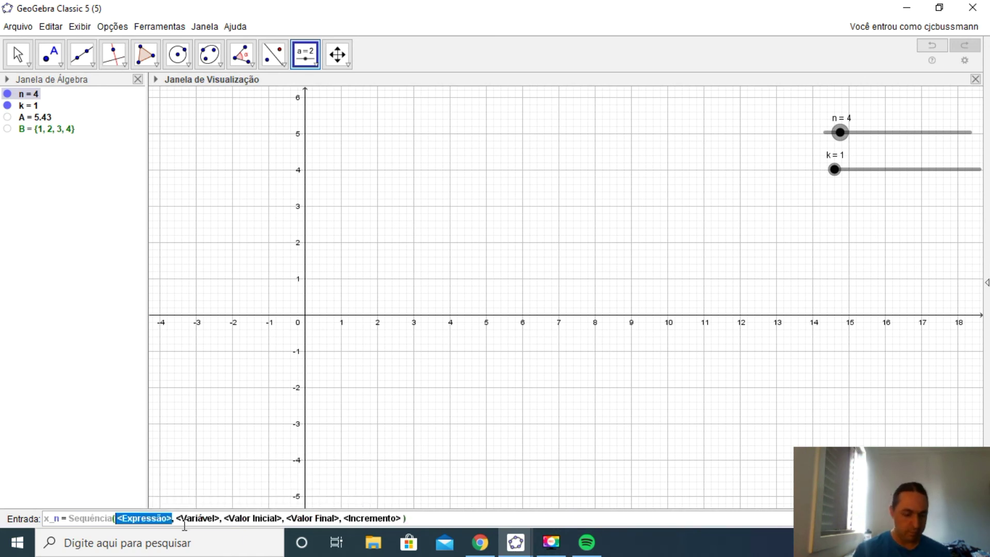
pyautogui.write('(')
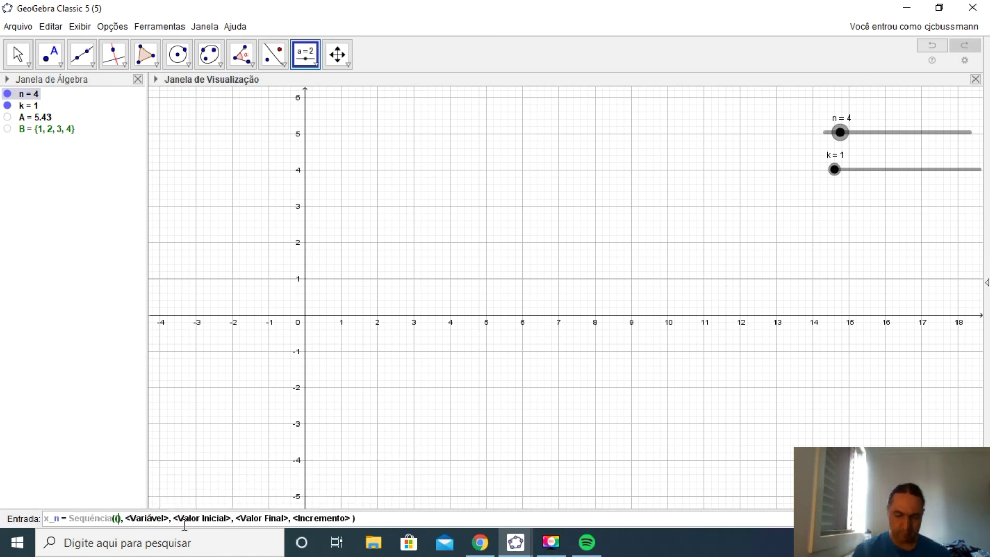
pyautogui.write('B,')
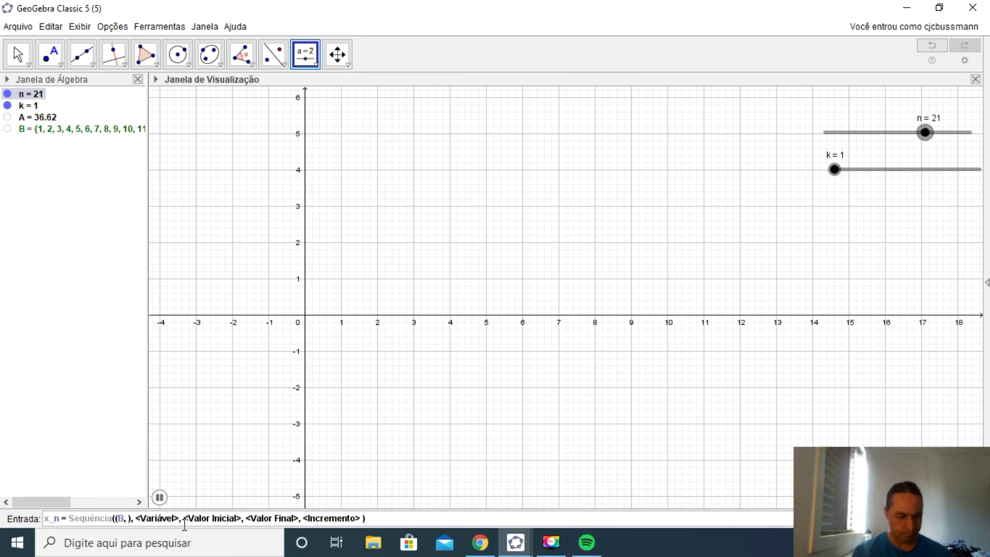
pyautogui.write('2')
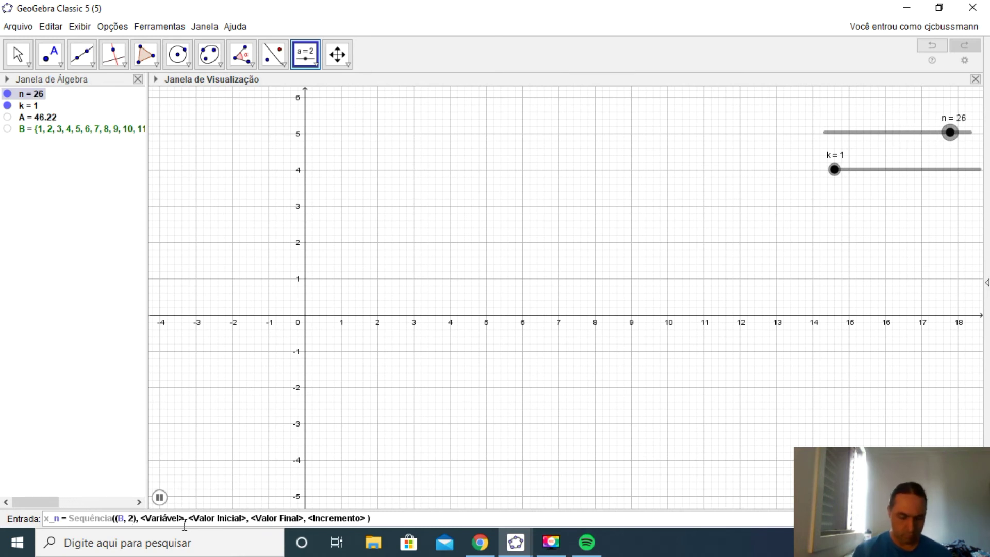
pyautogui.write('B')
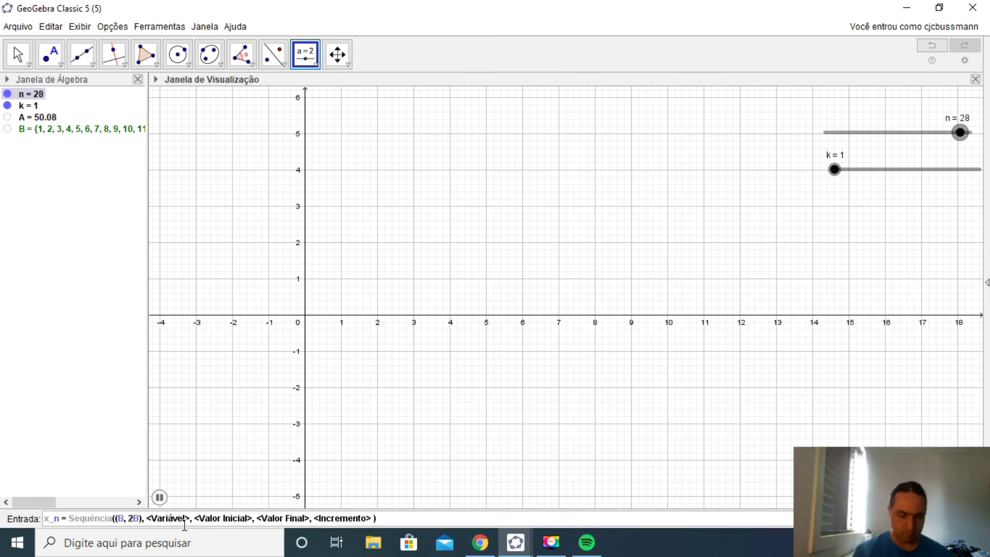
pyautogui.write('/')
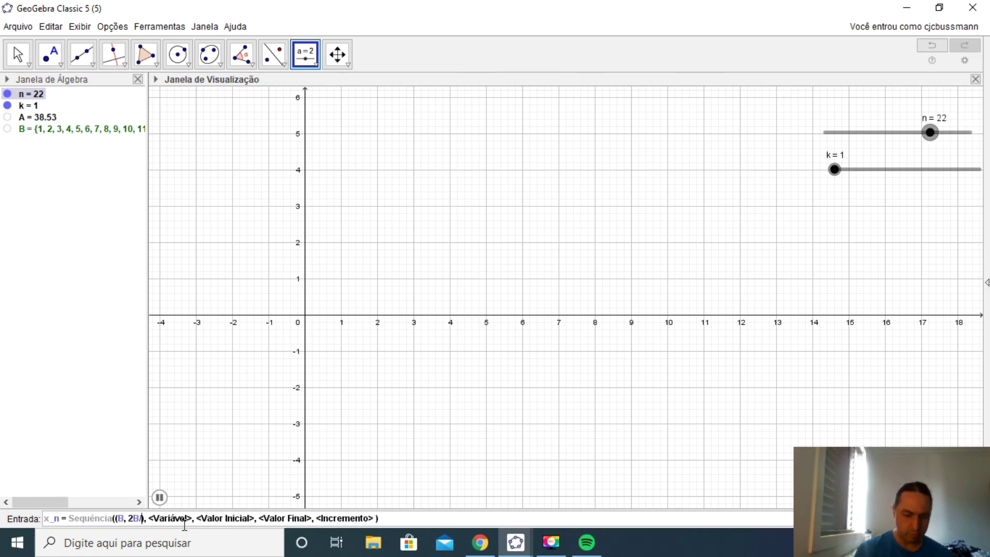
pyautogui.write('(')
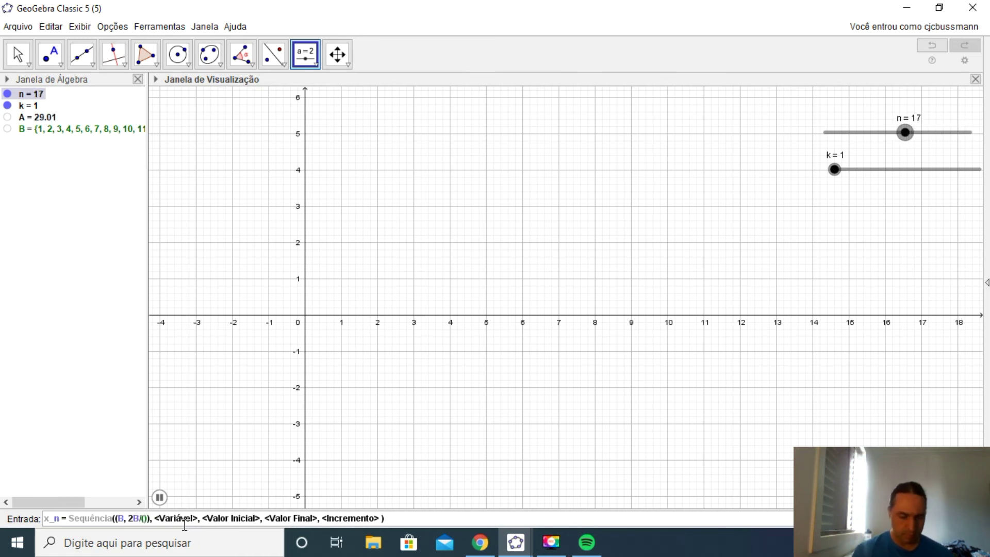
pyautogui.write('B+1')
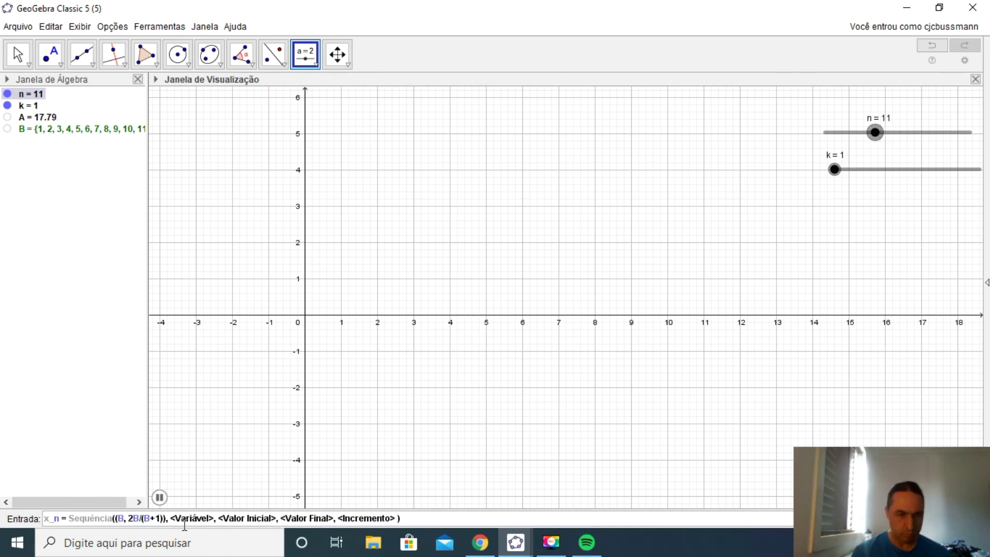
# - Complete the sequence x_n with variable B running from 1 to n, removing the increment argument, and create it
pyautogui.press('Tab')
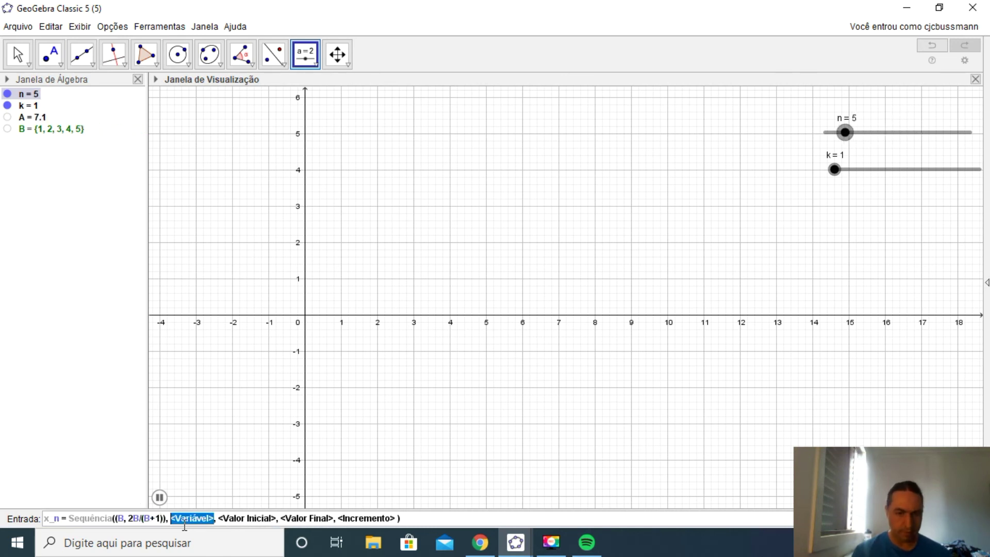
pyautogui.write('B')
pyautogui.press('Tab')
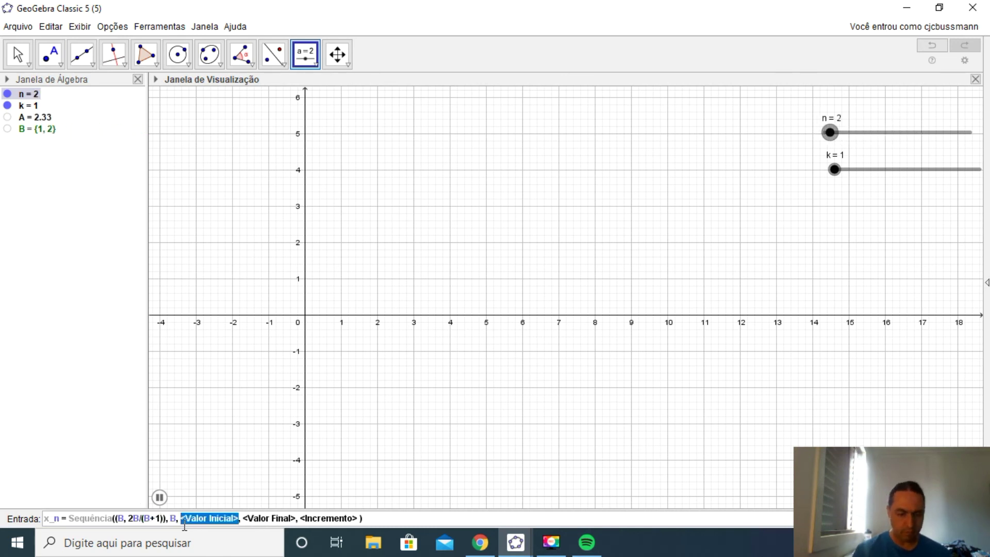
pyautogui.write('1')
pyautogui.press('Tab')
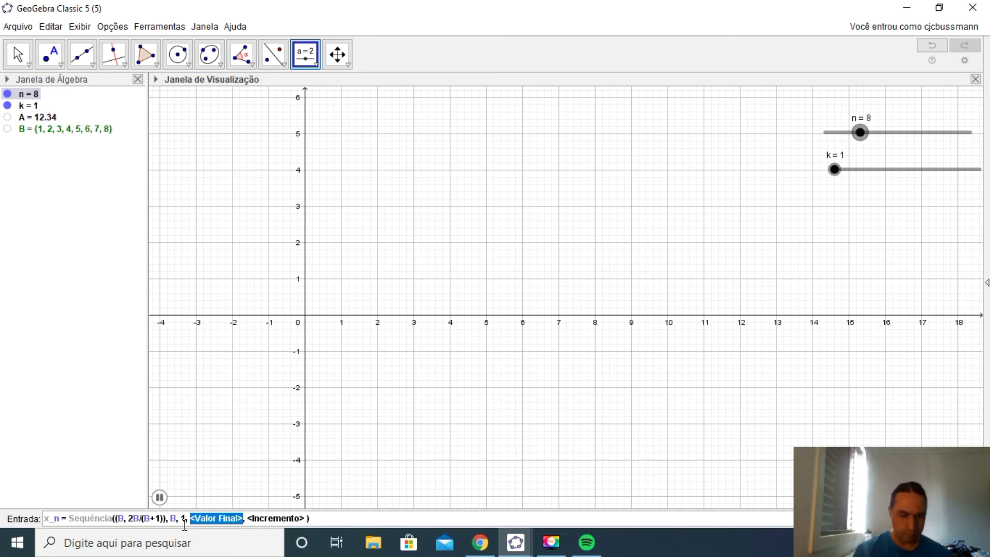
pyautogui.write('n')
pyautogui.press('Tab')
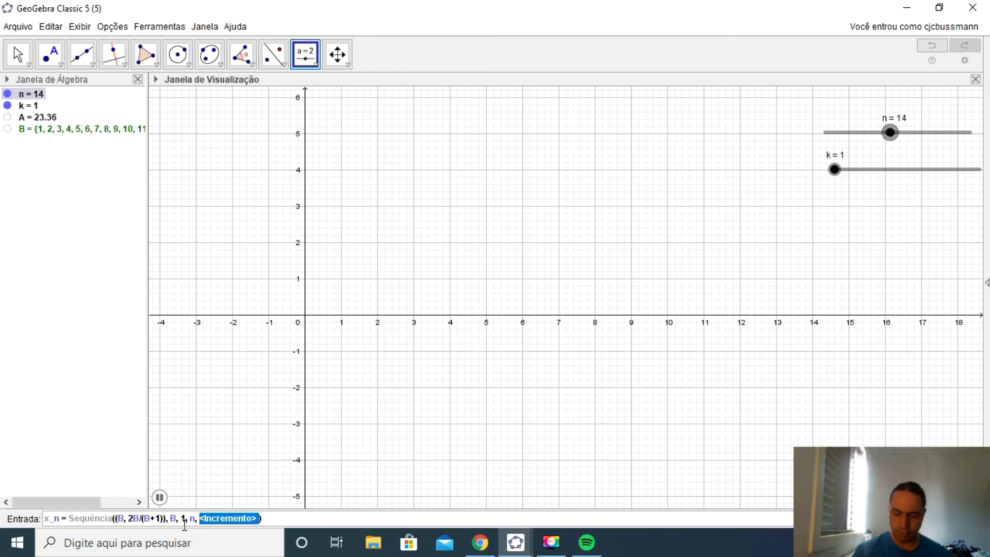
pyautogui.press('BackSpace')
pyautogui.press('BackSpace')
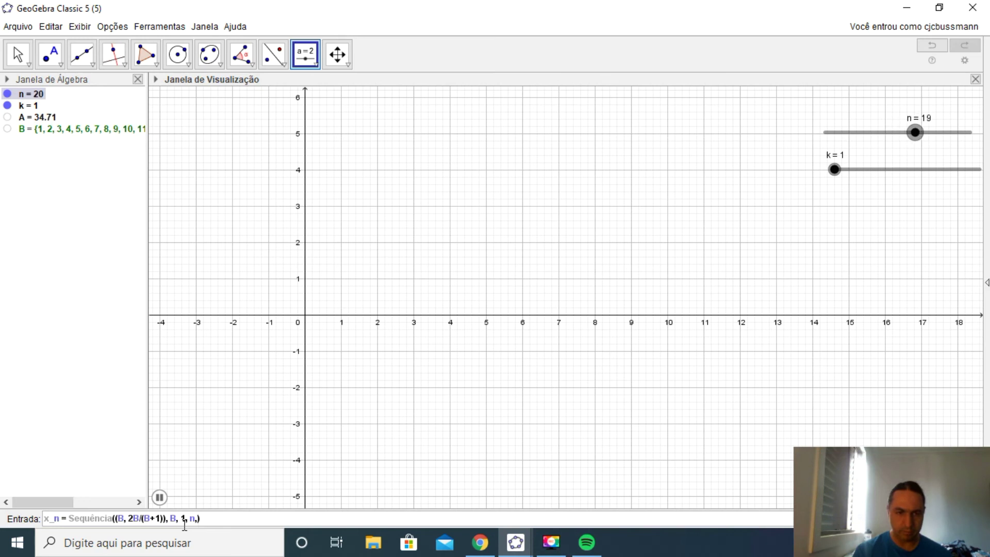
pyautogui.press('BackSpace')
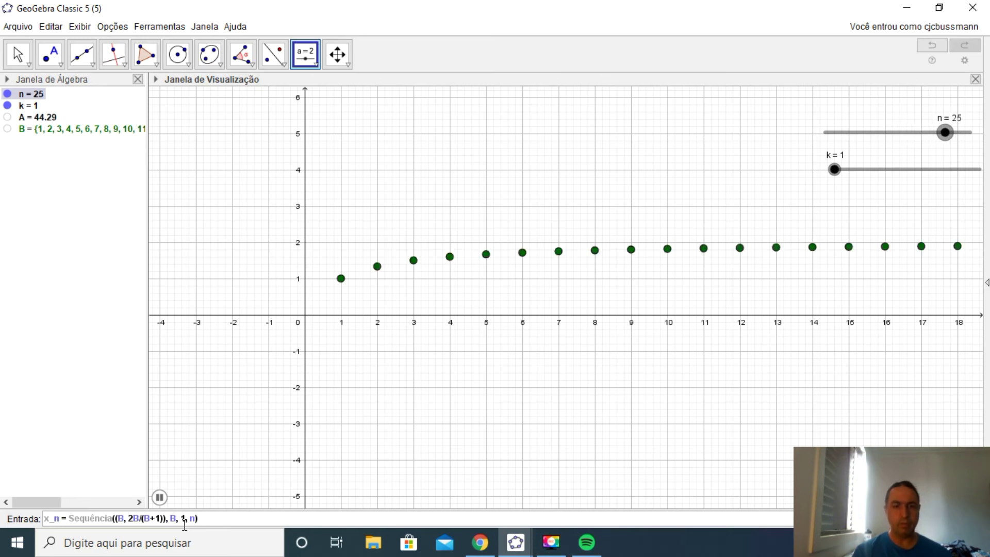
pyautogui.press('Return')
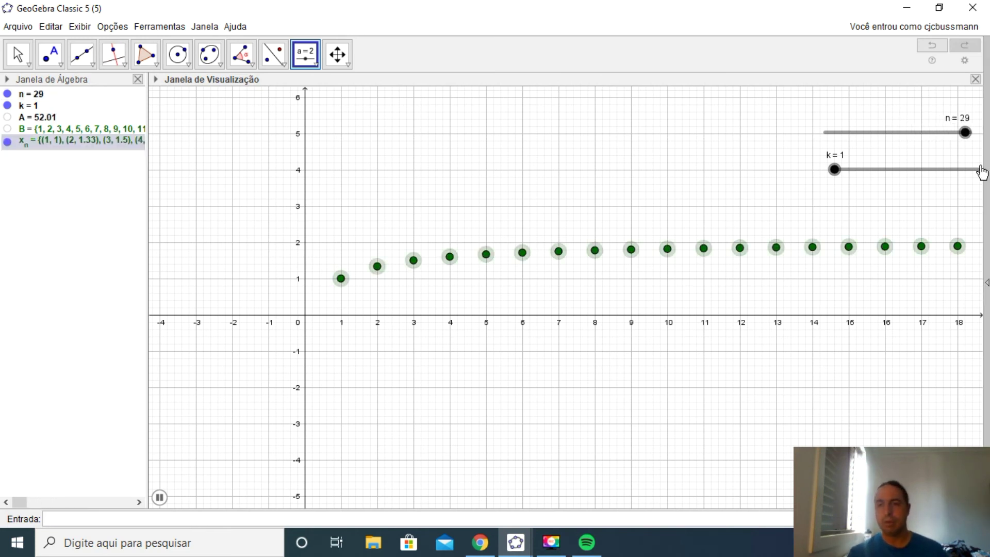
# - Check the plotted points of x_n by moving slider n to 1, up to about 14 and back to 1
pyautogui.moveTo(954, 134); pyautogui.dragTo(769, 146)
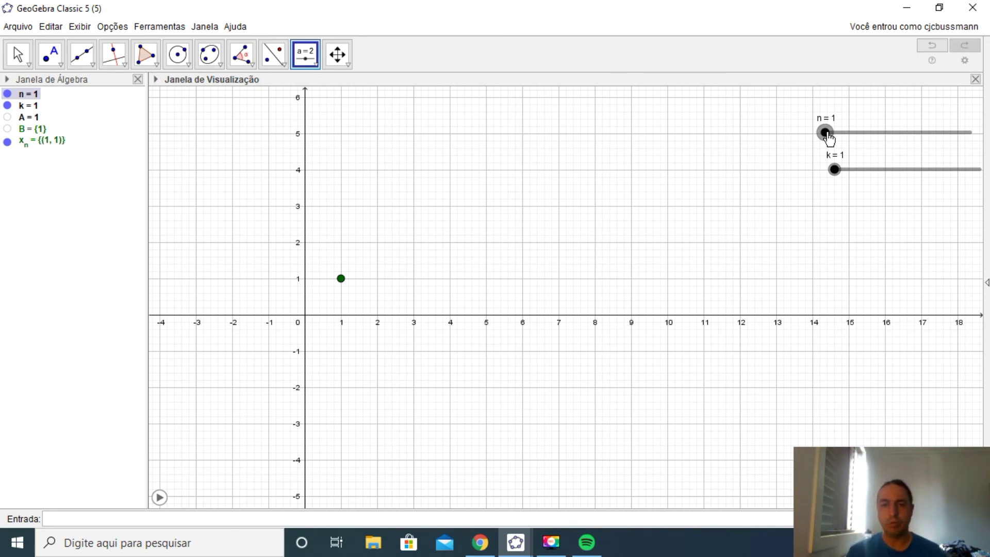
pyautogui.moveTo(827, 136); pyautogui.dragTo(789, 153)
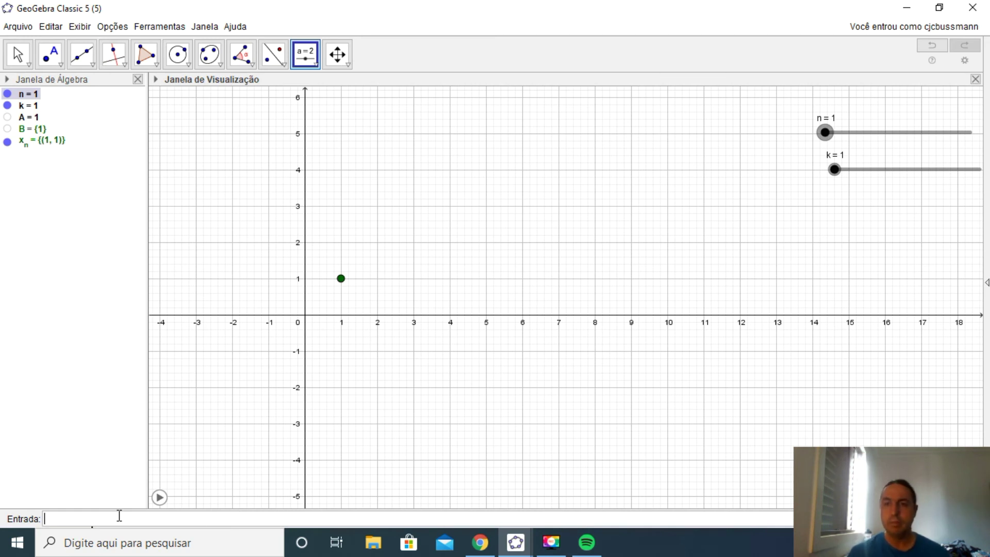
pyautogui.moveTo(824, 133); pyautogui.dragTo(891, 132)
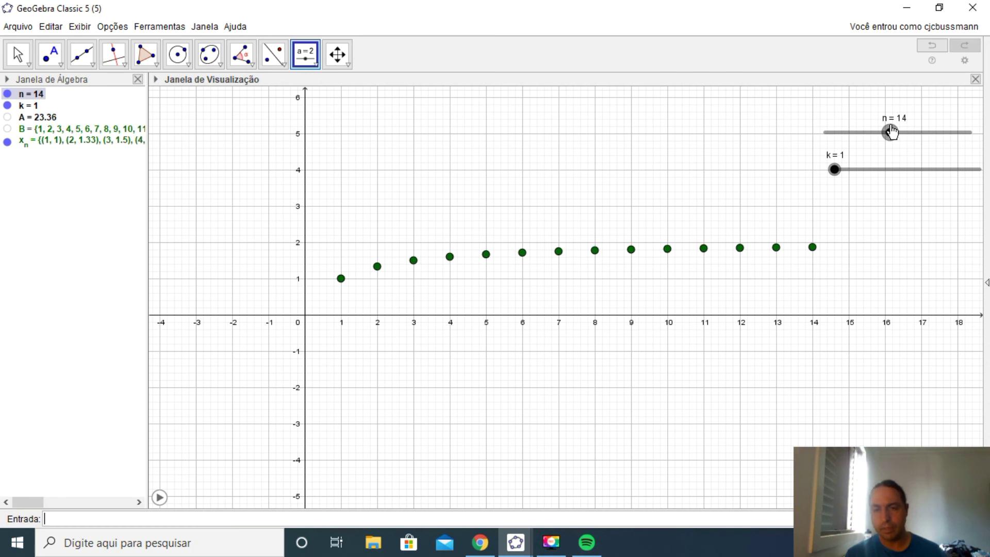
pyautogui.moveTo(907, 129); pyautogui.dragTo(824, 132)
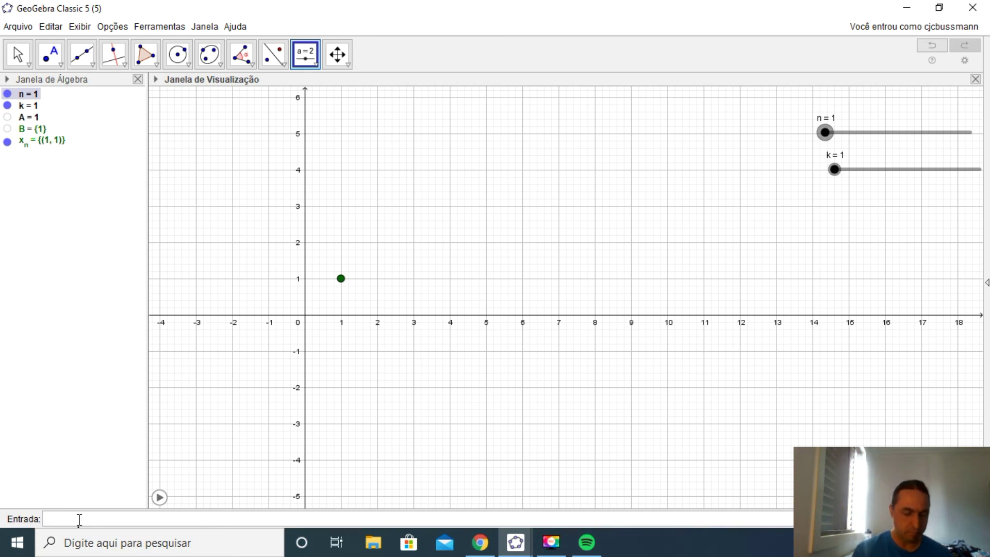
# - Start defining C with the Limite command for function and number, and move slider n back to 1
pyautogui.write('C')
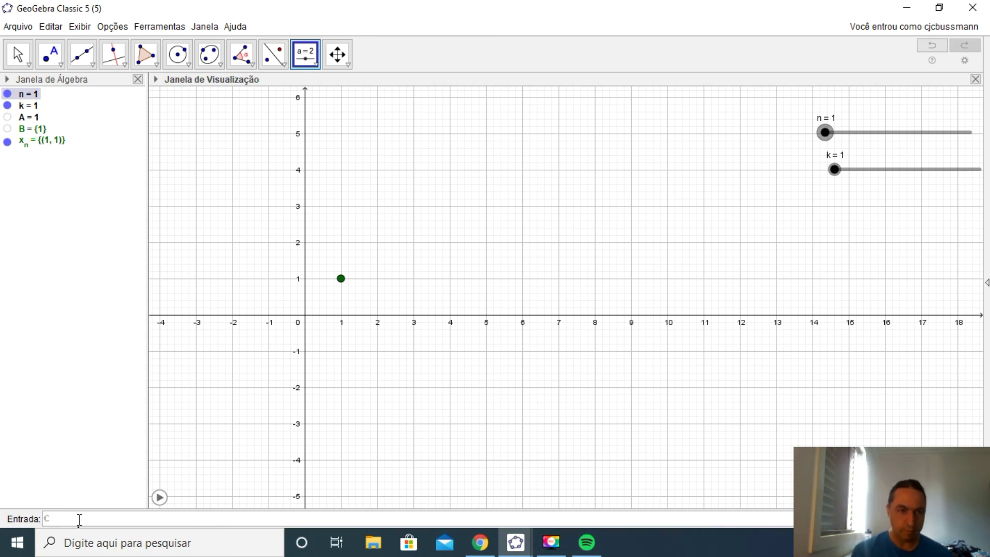
pyautogui.write(' =')
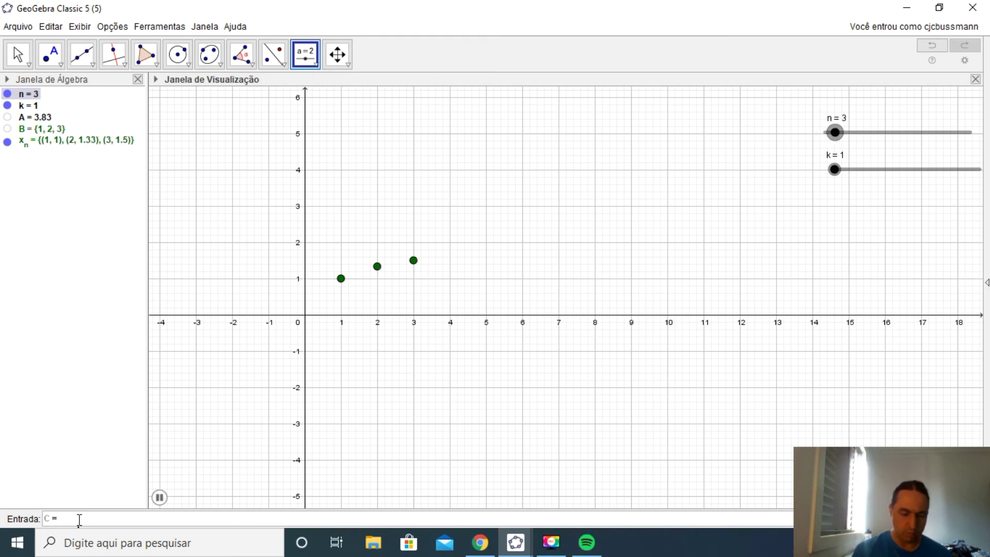
pyautogui.write(' limi')
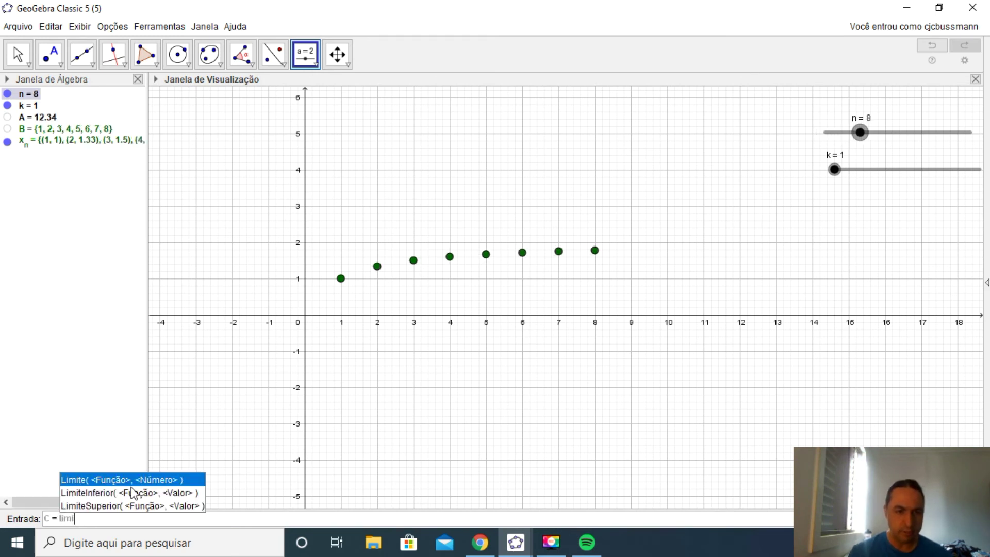
pyautogui.click(133, 481)
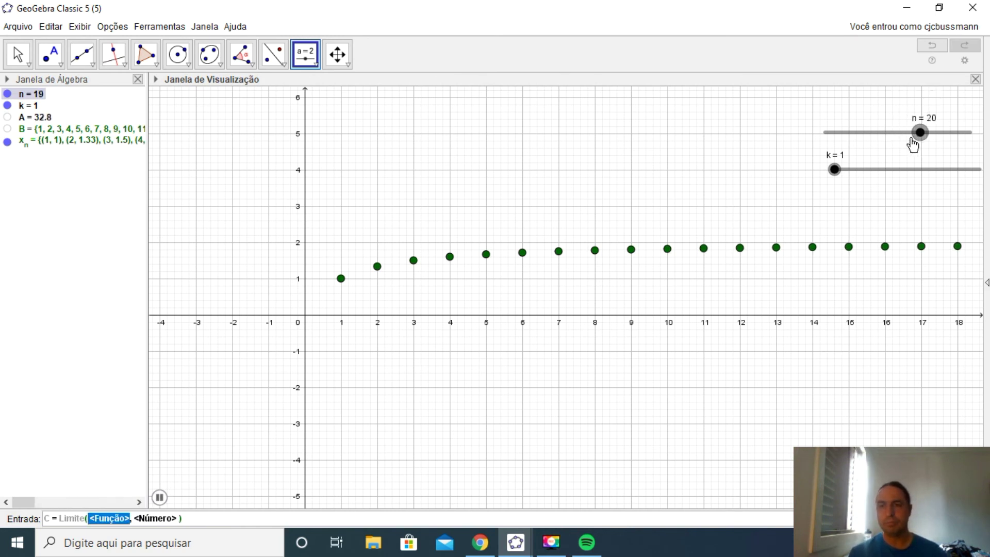
pyautogui.moveTo(920, 140); pyautogui.dragTo(812, 146)
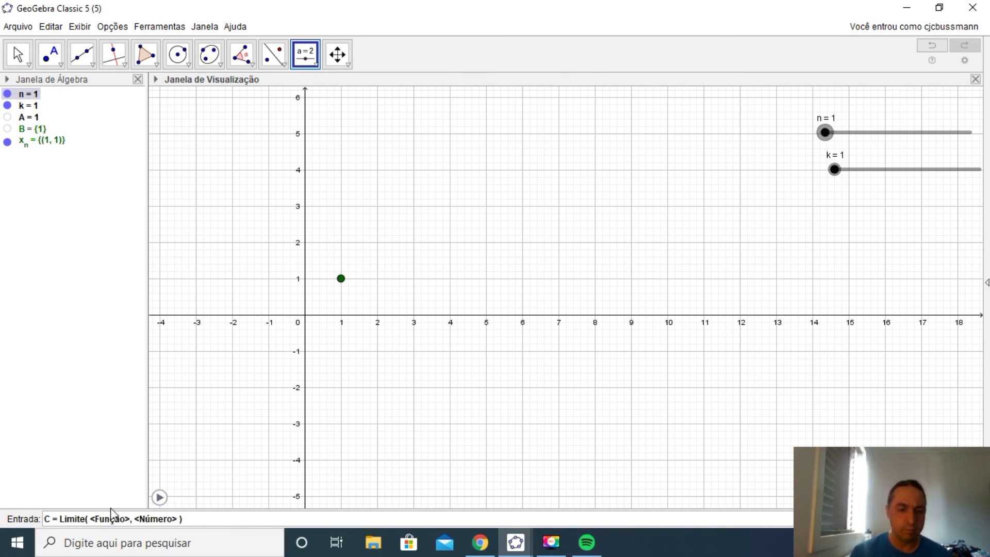
# - Complete the limit C with 2x/(x+1) as the function and infinity as the number
pyautogui.click(131, 518)
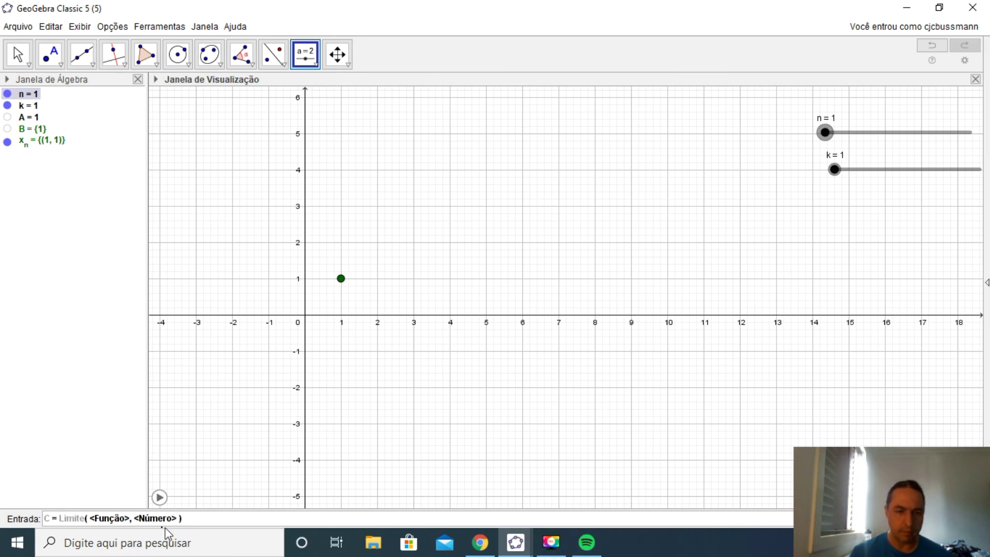
pyautogui.press('BackSpace')
pyautogui.press('BackSpace')
pyautogui.press('BackSpace')
pyautogui.press('BackSpace')
pyautogui.press('BackSpace')
pyautogui.press('BackSpace')
pyautogui.press('BackSpace')
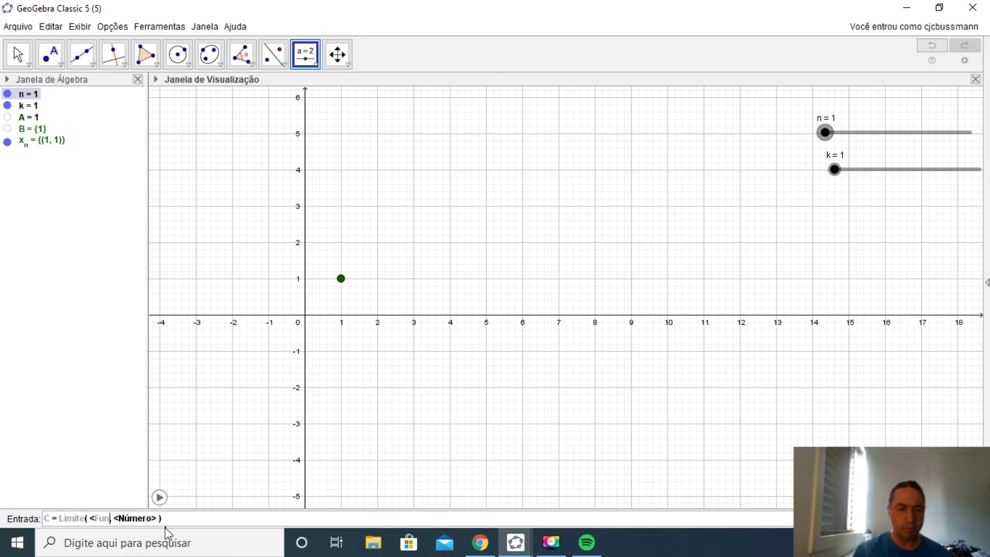
pyautogui.press('BackSpace')
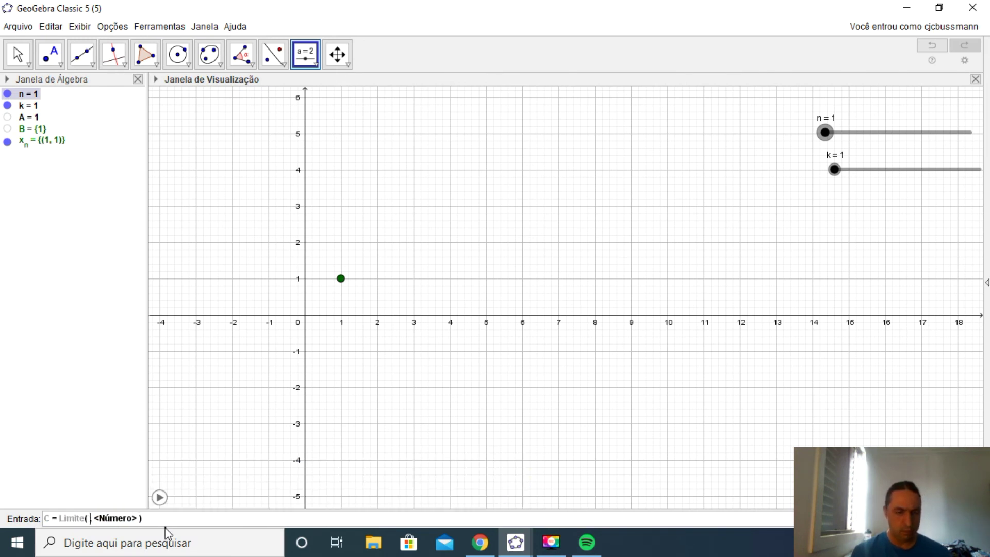
pyautogui.write('2')
pyautogui.write('x/')
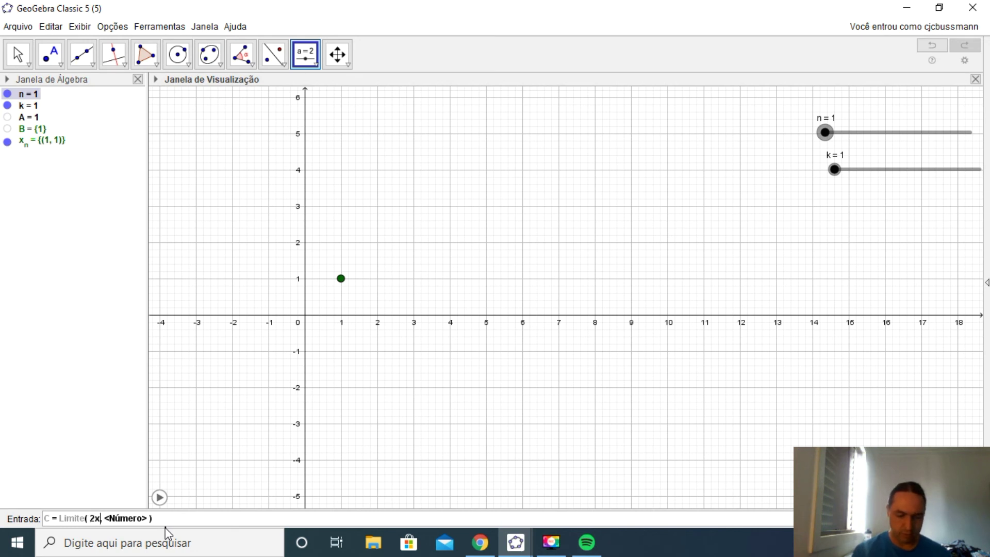
pyautogui.write('(x+1')
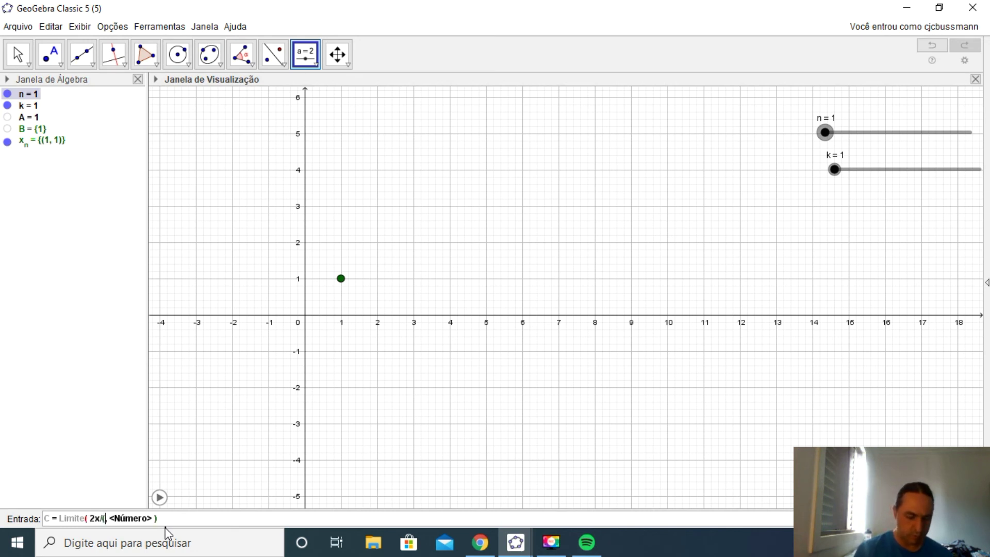
pyautogui.write('),')
pyautogui.press('Tab')
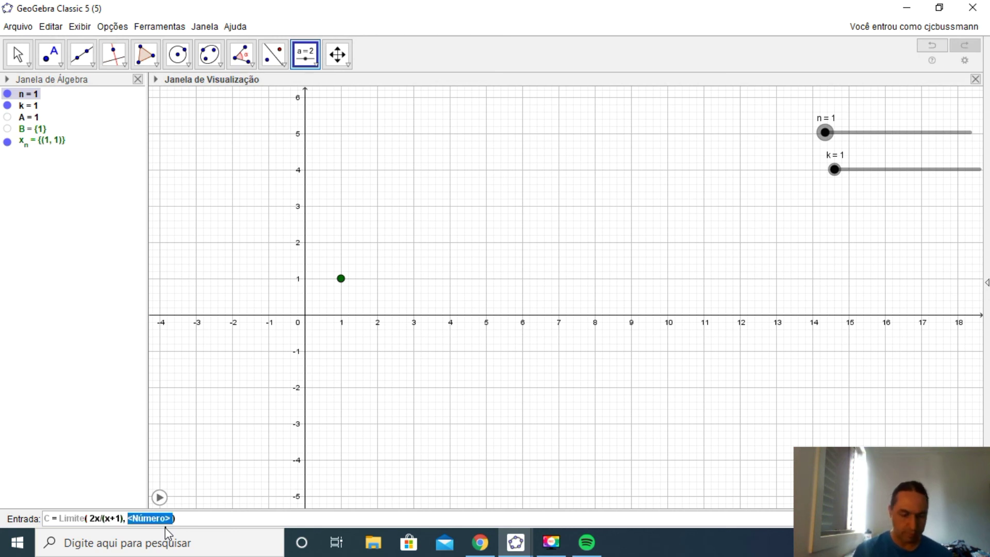
pyautogui.write('infinity')
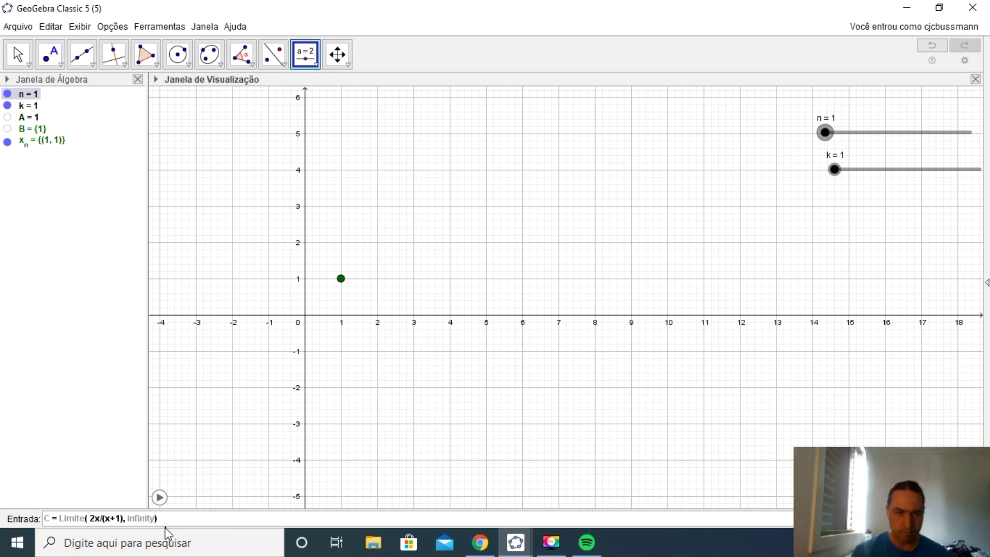
pyautogui.press('Return')
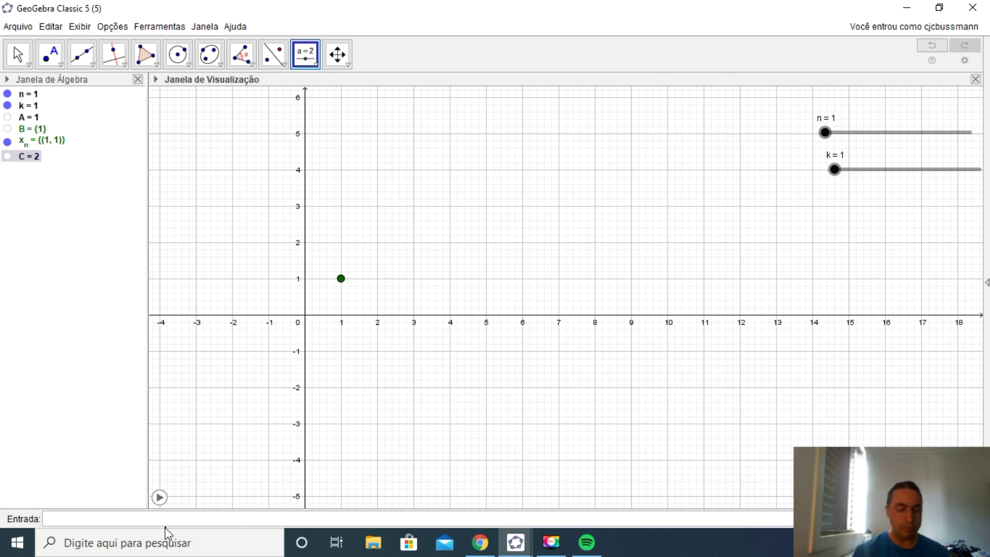
# - Plot the horizontal line y = 2 and move slider n to 30 to compare the sequence points with it
pyautogui.write('y = 2')
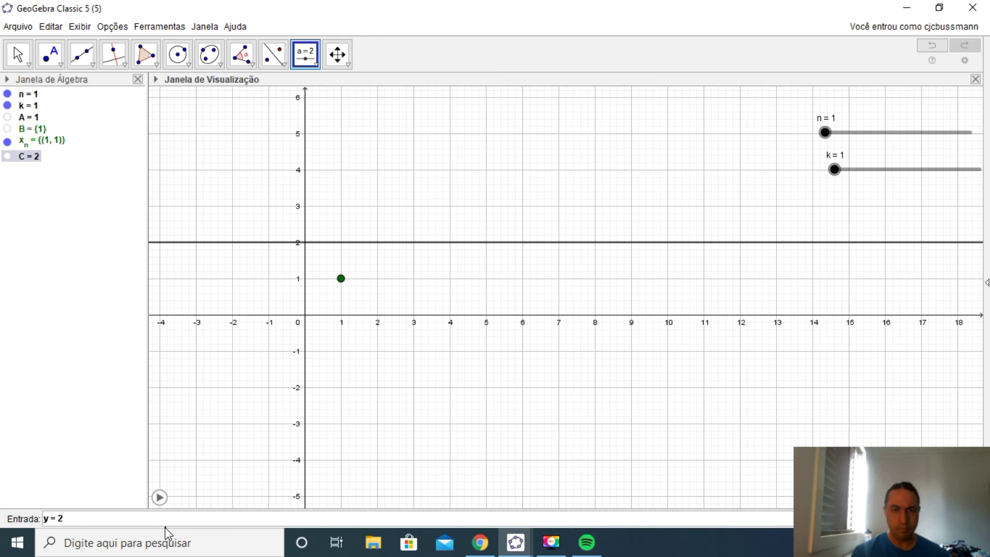
pyautogui.press('Return')
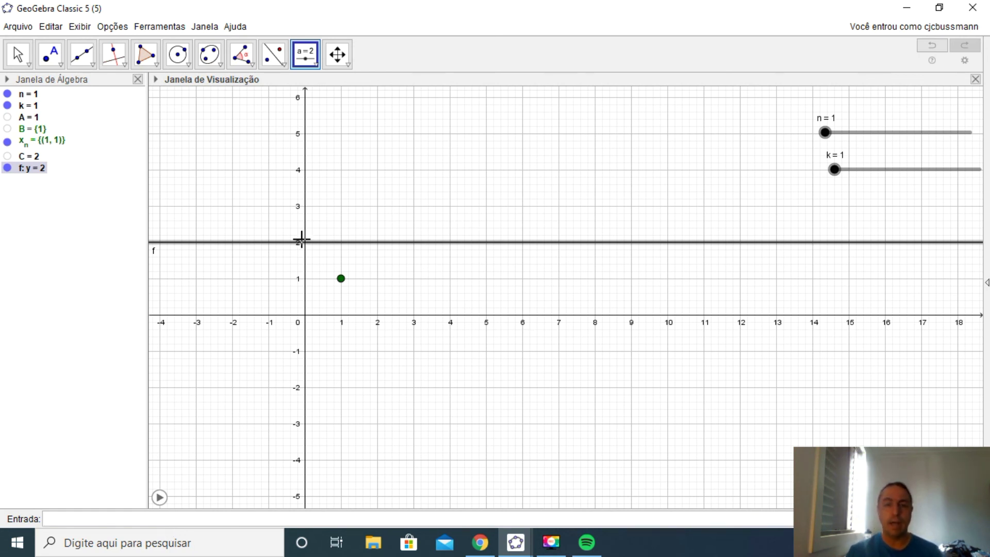
pyautogui.moveTo(826, 134); pyautogui.dragTo(971, 132)
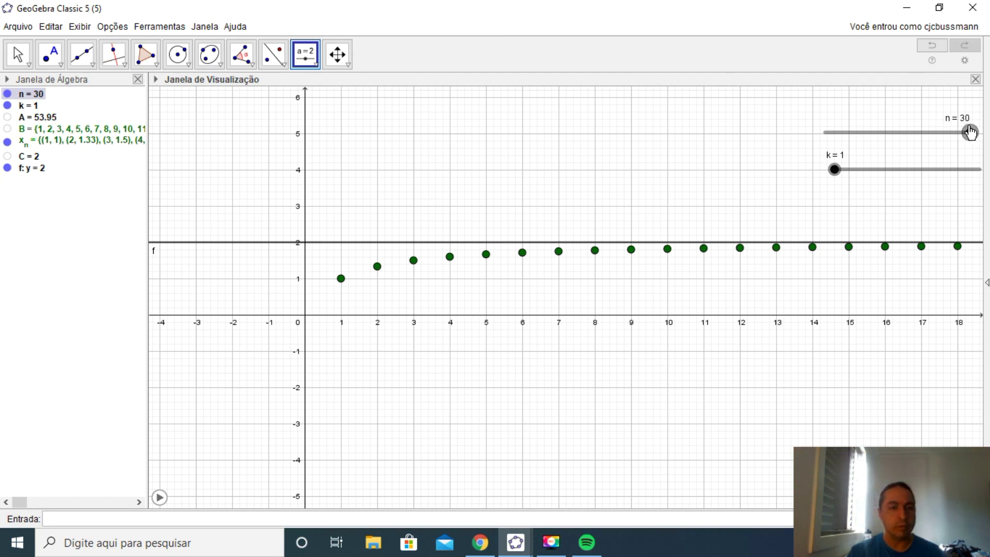